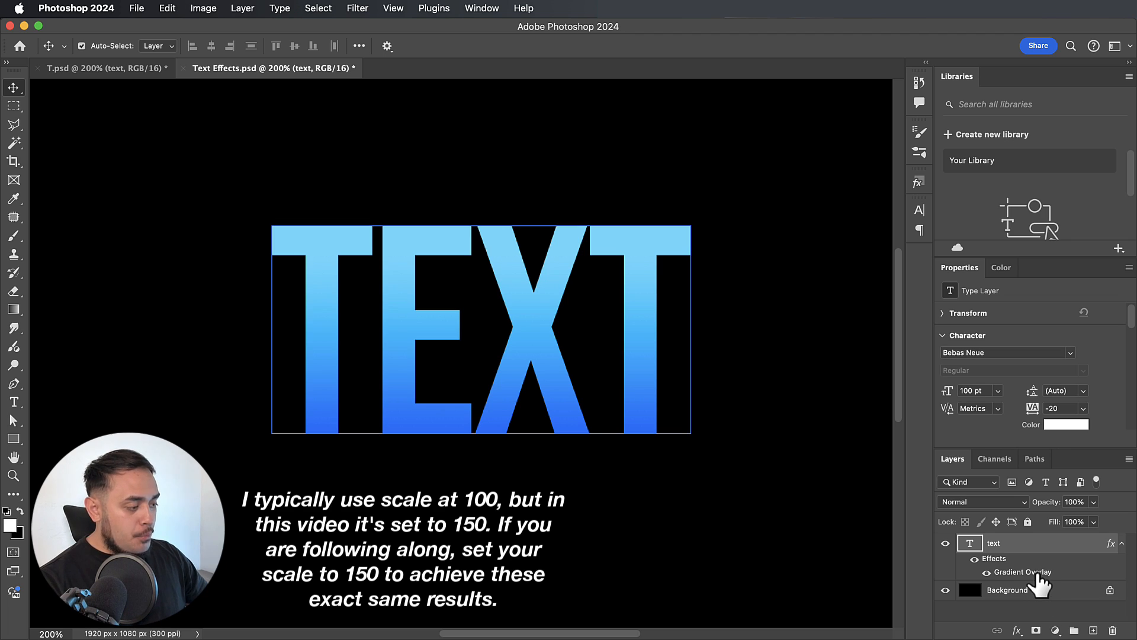
Examine the colour and location of each stop in the blue text layer's Gradient Overlay.
{"action": "double_click", "coordinate": [1033, 573]}
{"action": "left_click", "coordinate": [869, 388]}
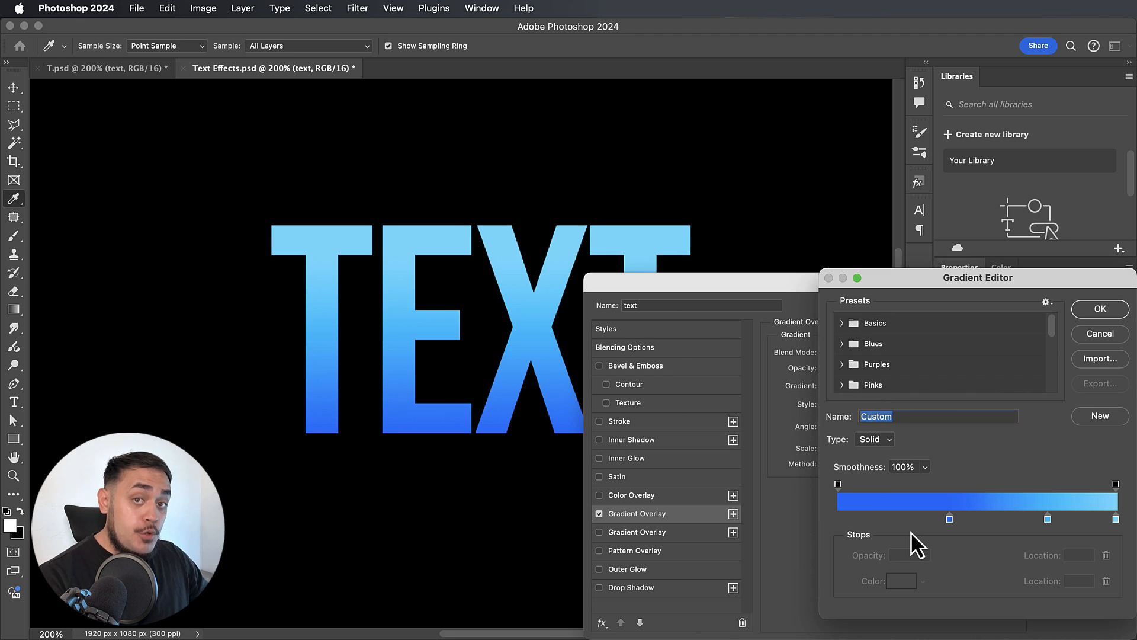
{"action": "left_click", "coordinate": [950, 519]}
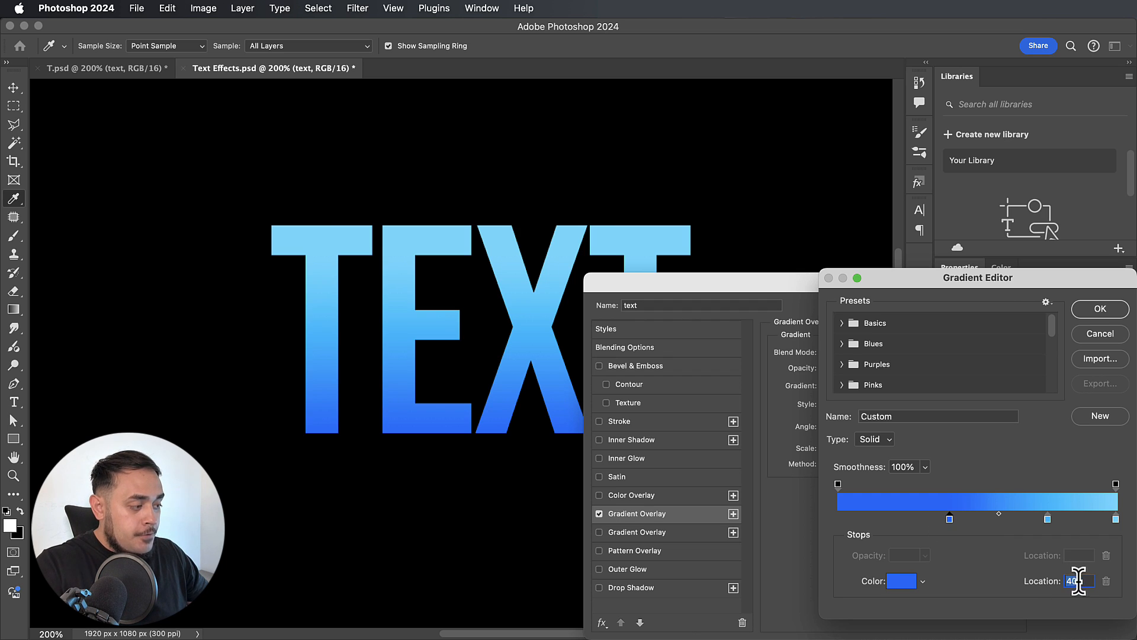
{"action": "left_click", "coordinate": [1049, 520]}
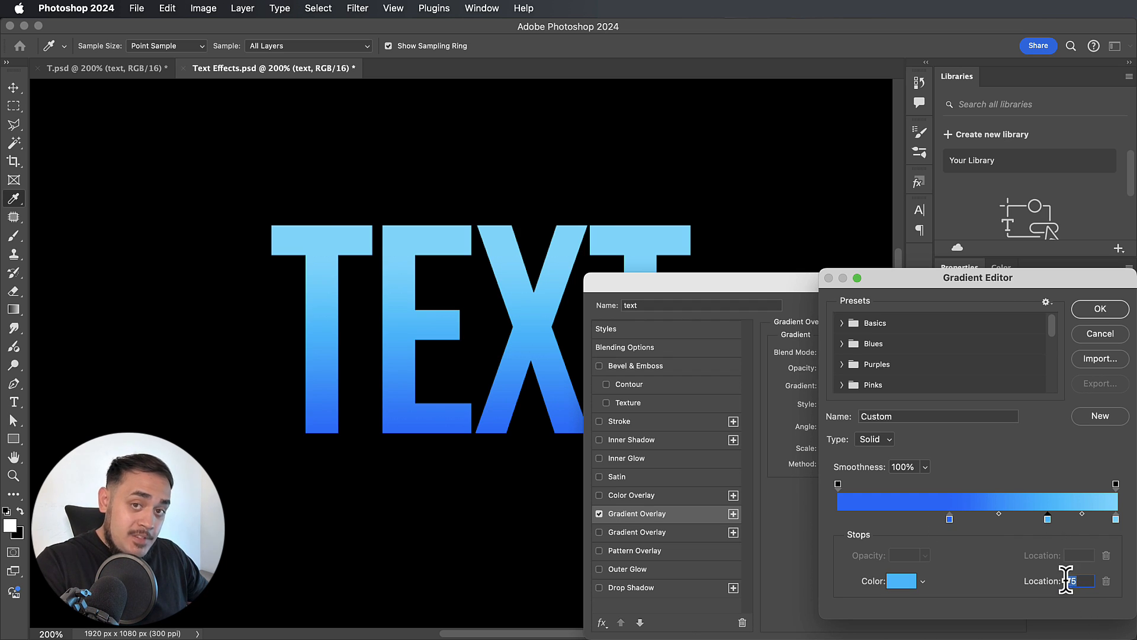
{"action": "left_click", "coordinate": [1115, 519]}
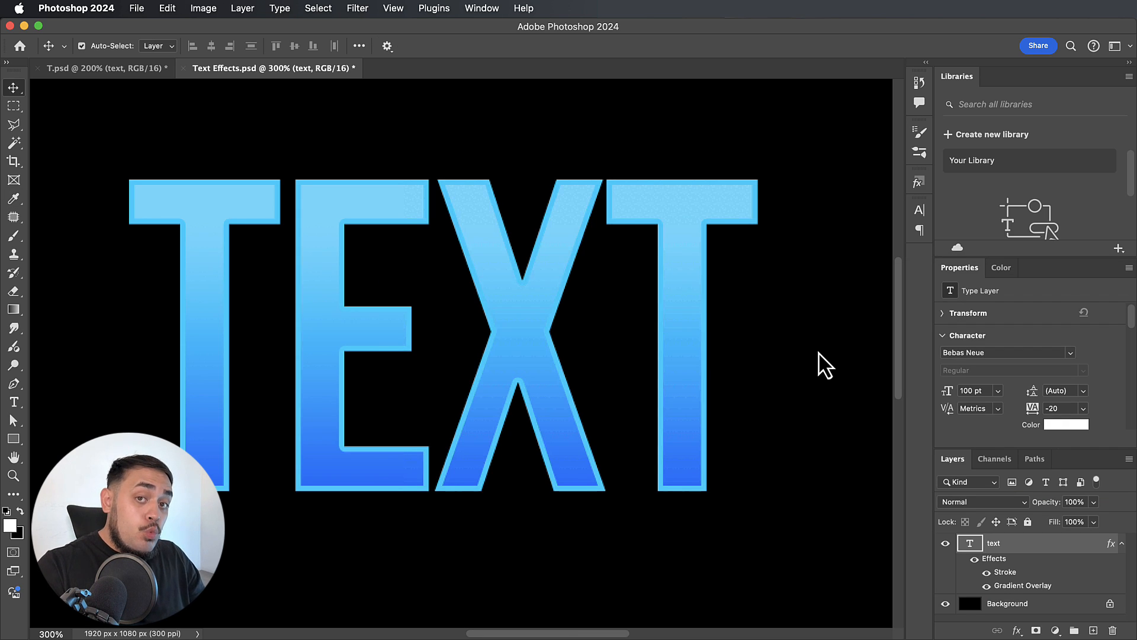
Review the Stroke, Bevel & Emboss, Inner Glow and Outer Glow settings of the blue text layer.
{"action": "double_click", "coordinate": [1005, 572]}
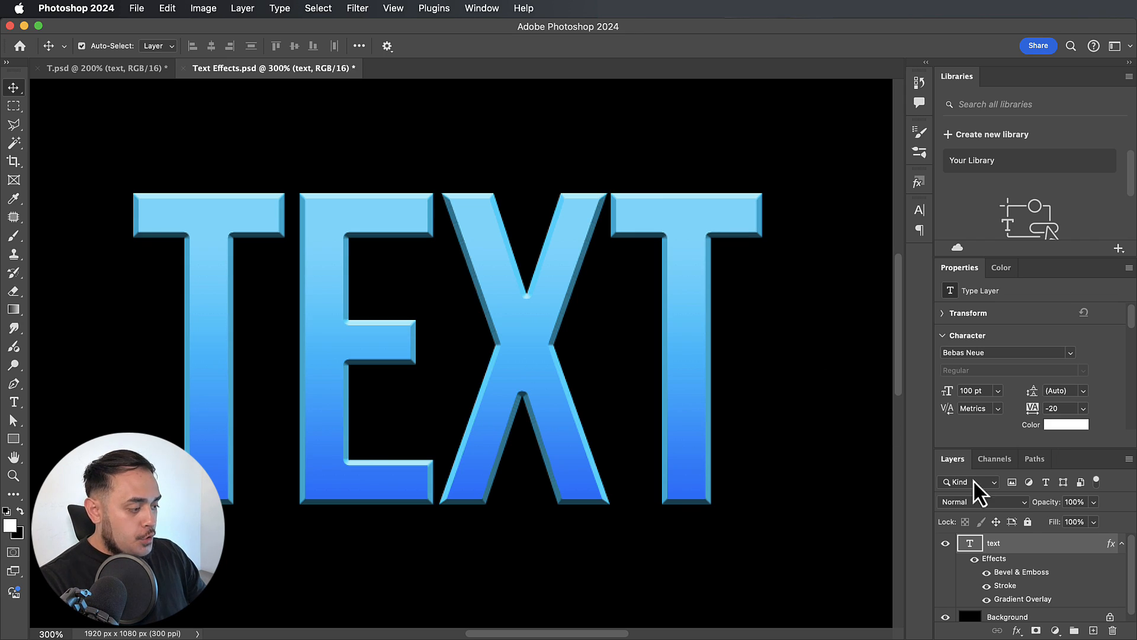
{"action": "double_click", "coordinate": [1046, 572]}
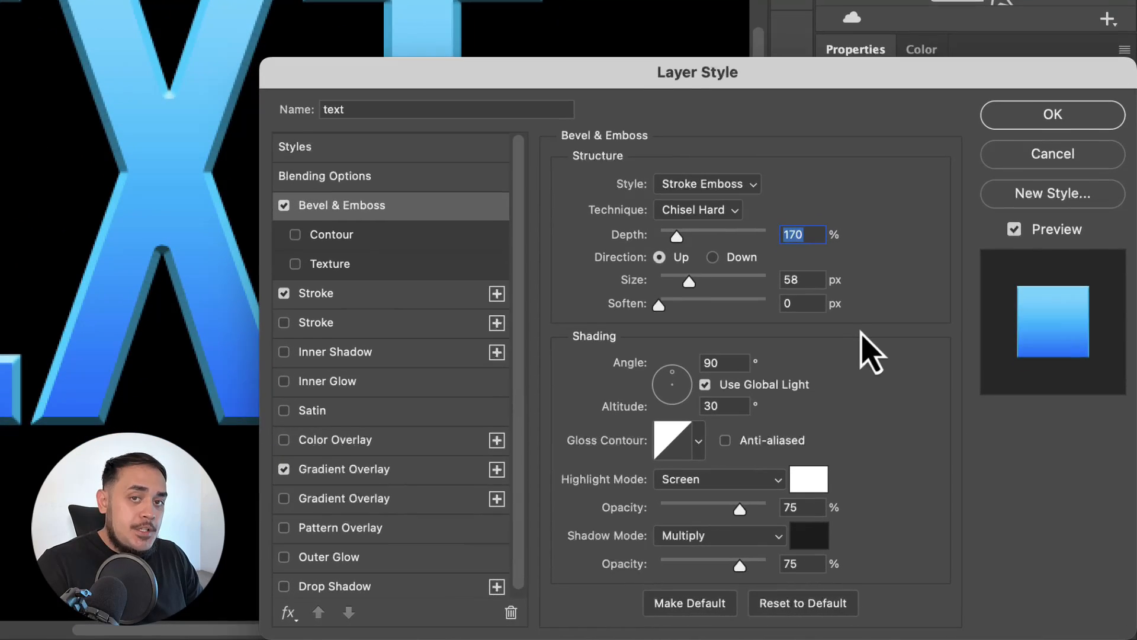
{"action": "key", "text": "Return"}
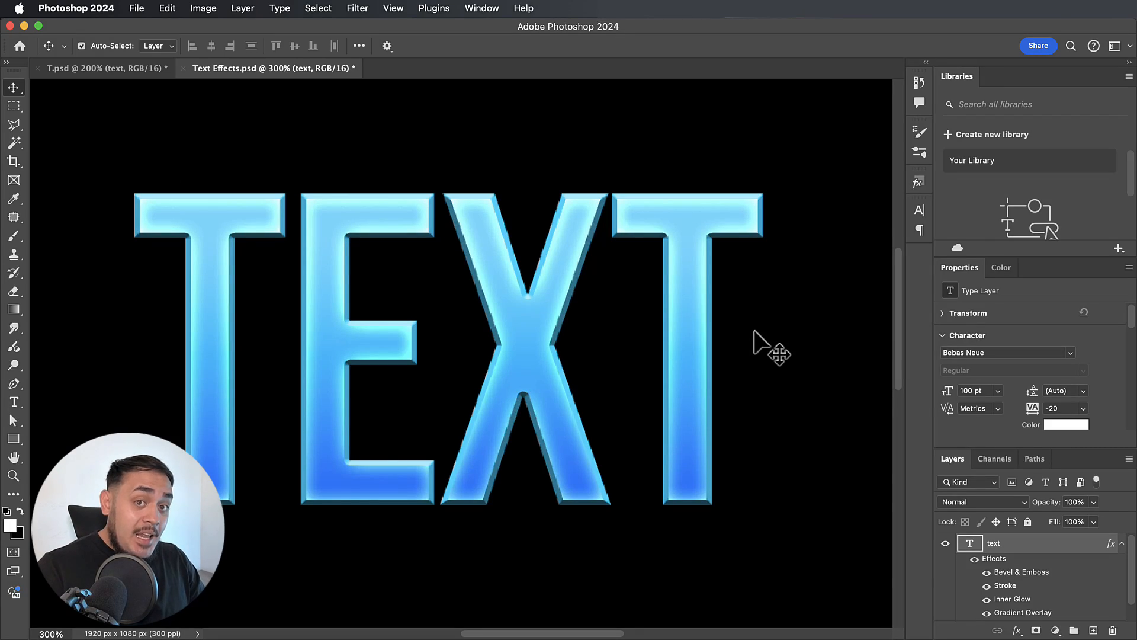
{"action": "double_click", "coordinate": [1021, 600]}
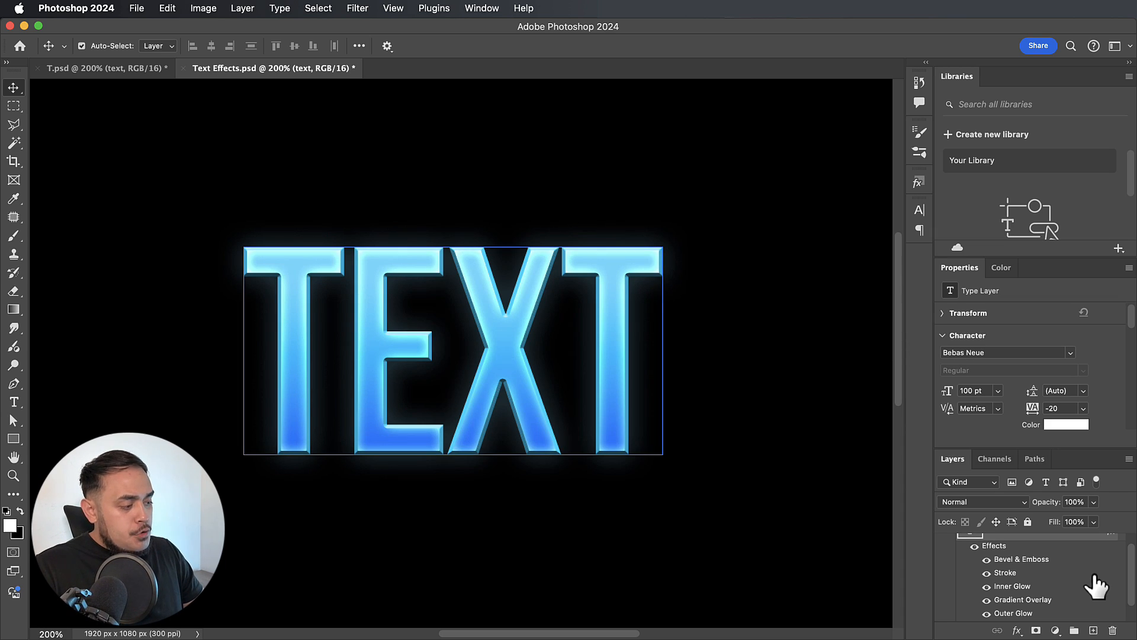
{"action": "double_click", "coordinate": [1014, 614]}
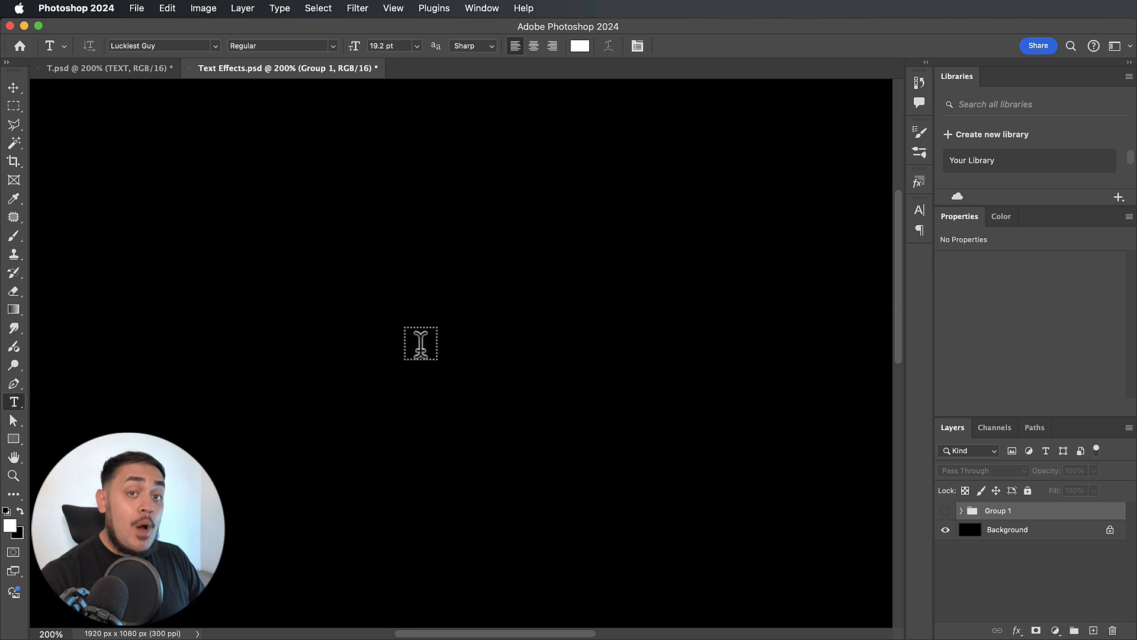
Add a new text layer reading "TEXT" in Luckiest Guy on the black canvas.
{"action": "left_click", "coordinate": [420, 349]}
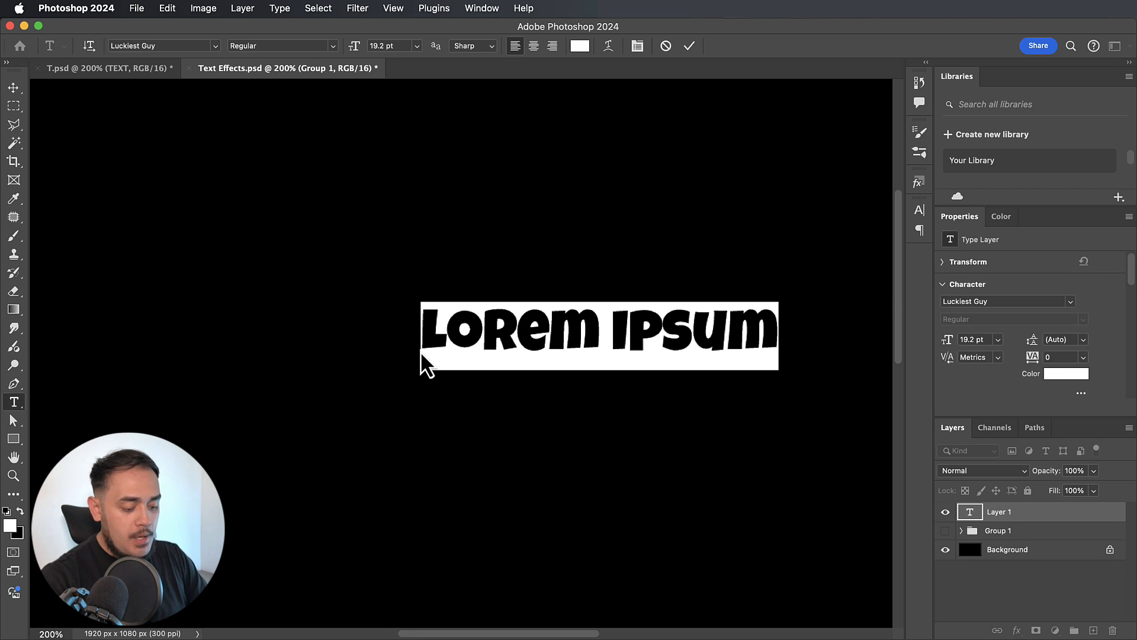
{"action": "type", "text": "TEXT"}
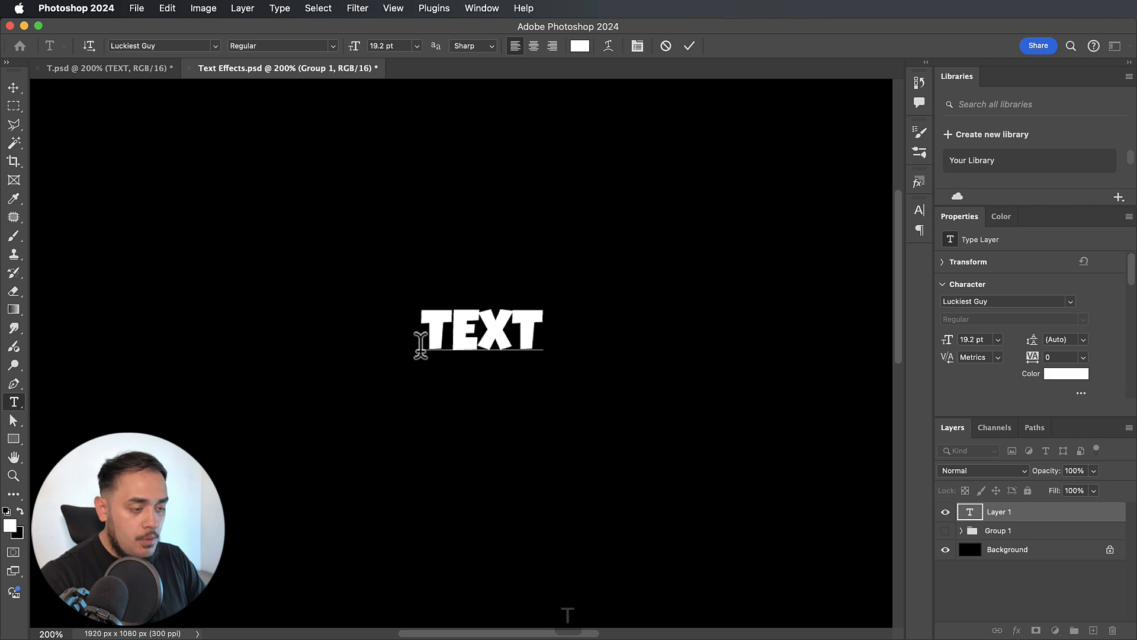
{"action": "left_click", "coordinate": [676, 227]}
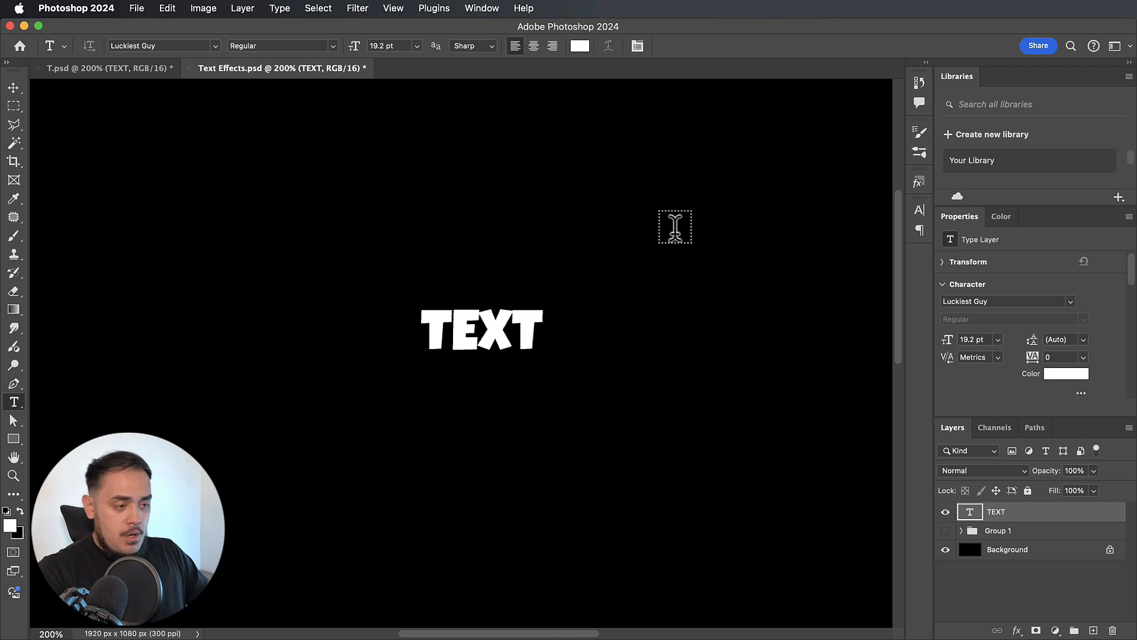
Set the TEXT layer's font size to 100 pt and move it so the whole word fits in view.
{"action": "left_click", "coordinate": [974, 340]}
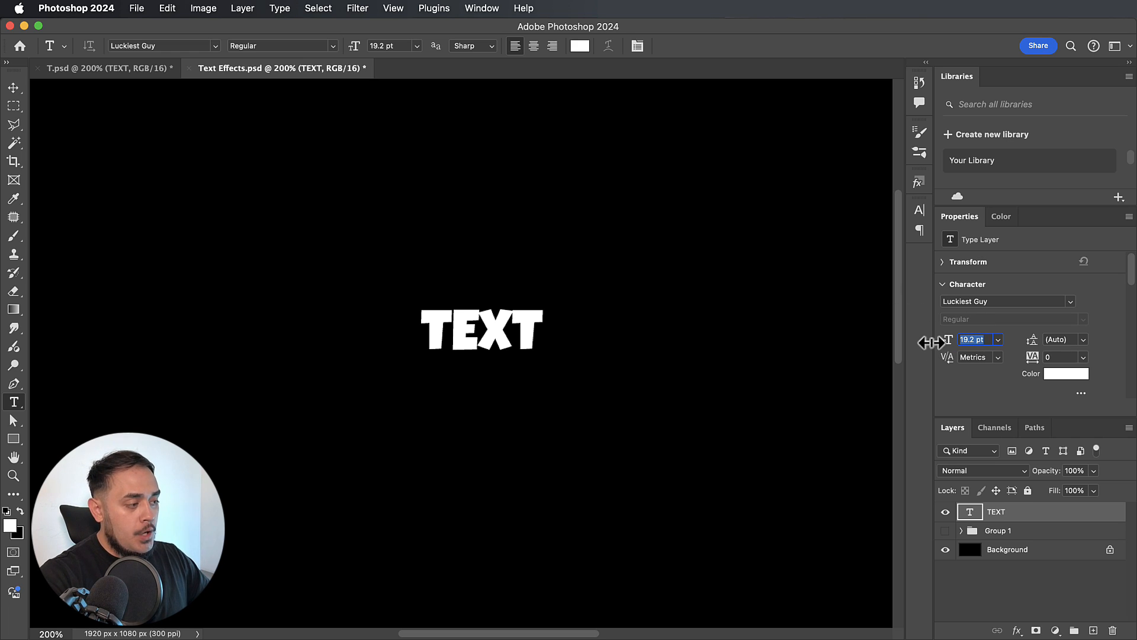
{"action": "type", "text": "100"}
{"action": "key", "text": "Return"}
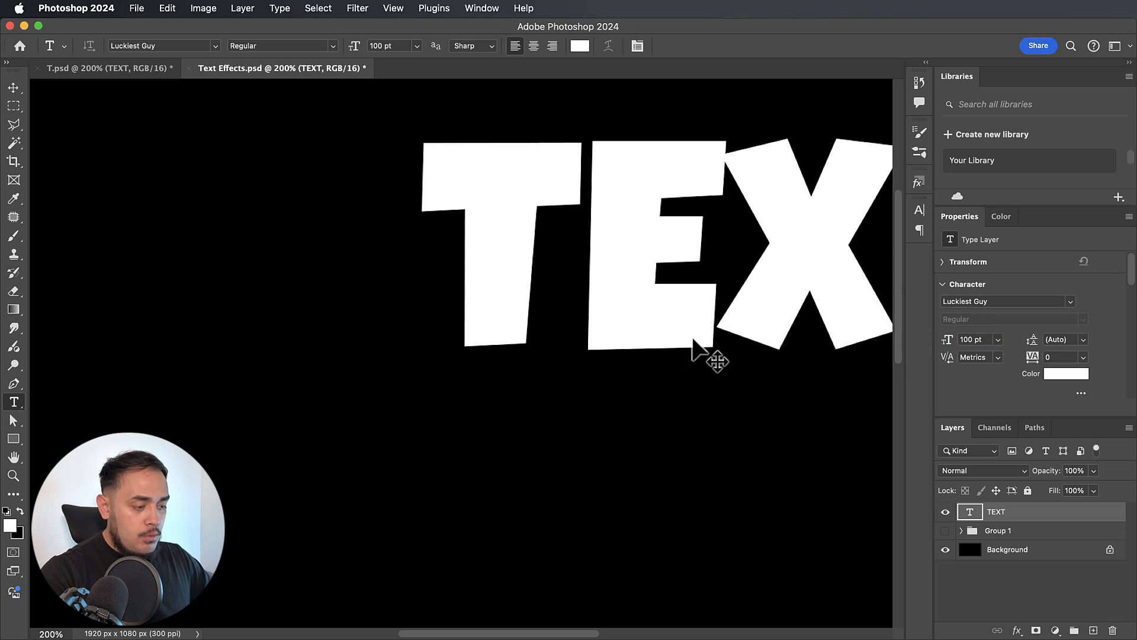
{"action": "key", "text": "v"}
{"action": "left_click_drag", "start_coordinate": [622, 320], "coordinate": [371, 403]}
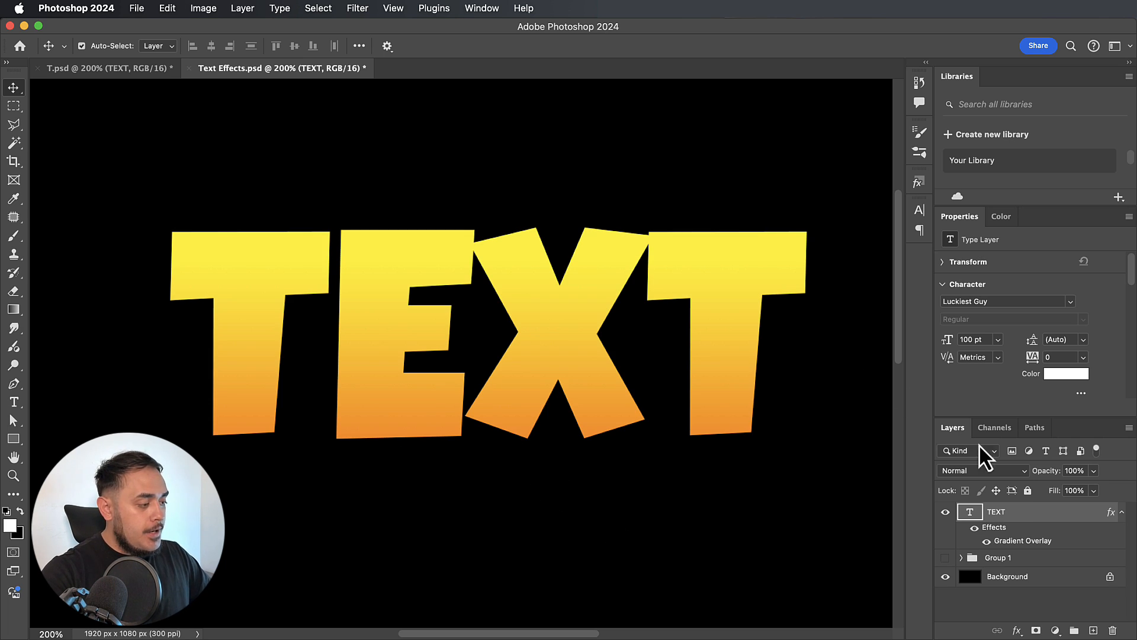
Examine the yellow-orange TEXT layer's Gradient Overlay colour stops and its Bevel & Emboss settings.
{"action": "double_click", "coordinate": [1040, 541]}
{"action": "left_click", "coordinate": [889, 388]}
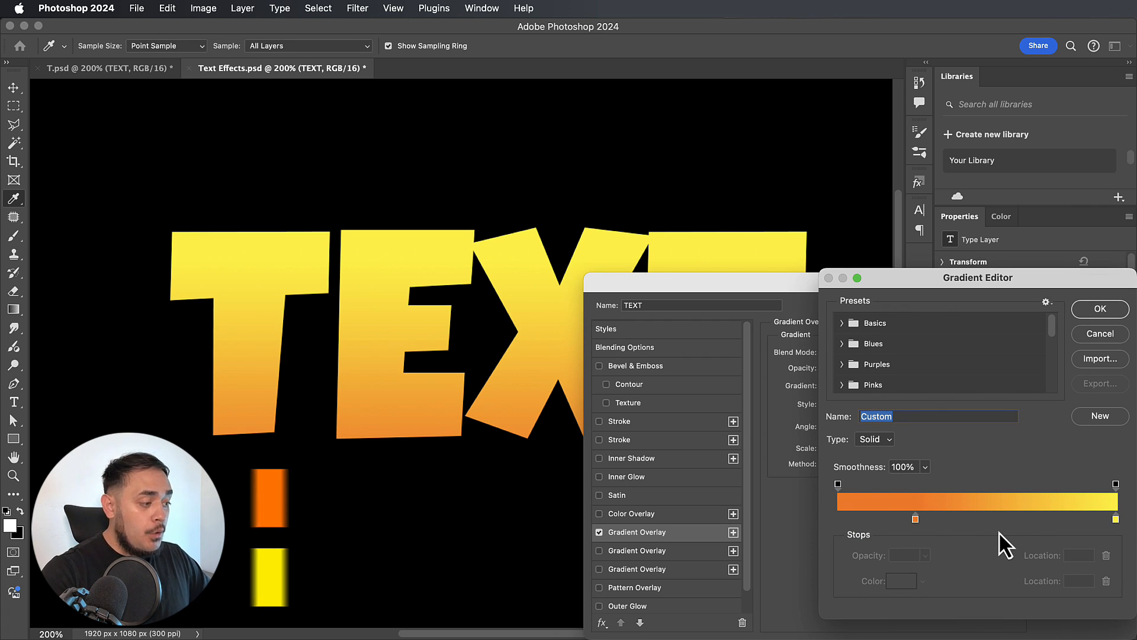
{"action": "left_click", "coordinate": [916, 520]}
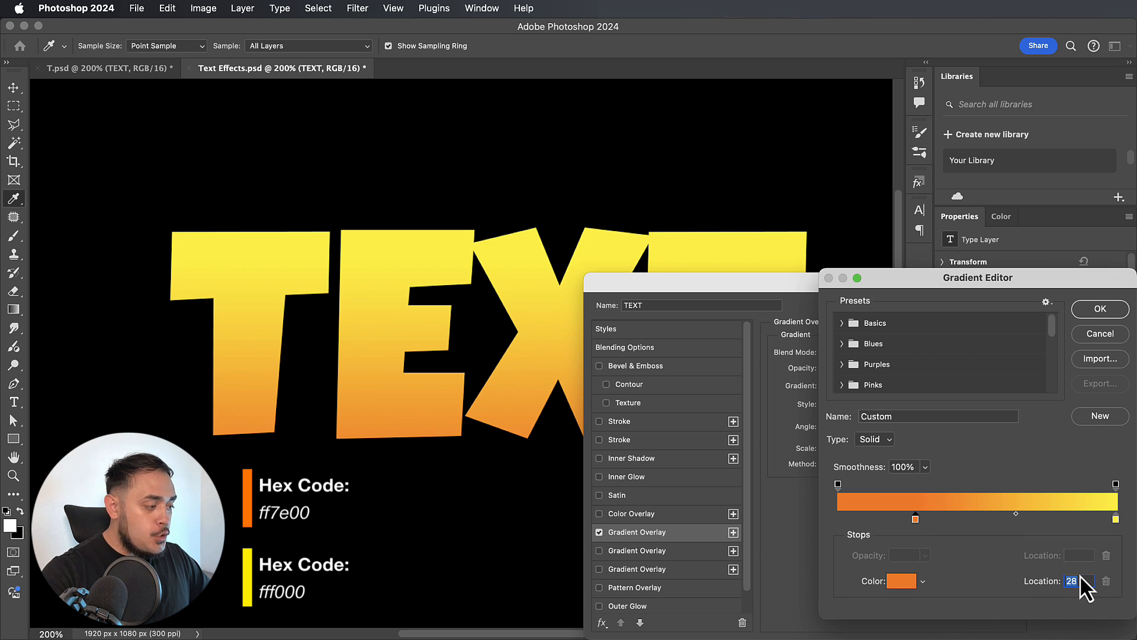
{"action": "left_click", "coordinate": [1116, 519]}
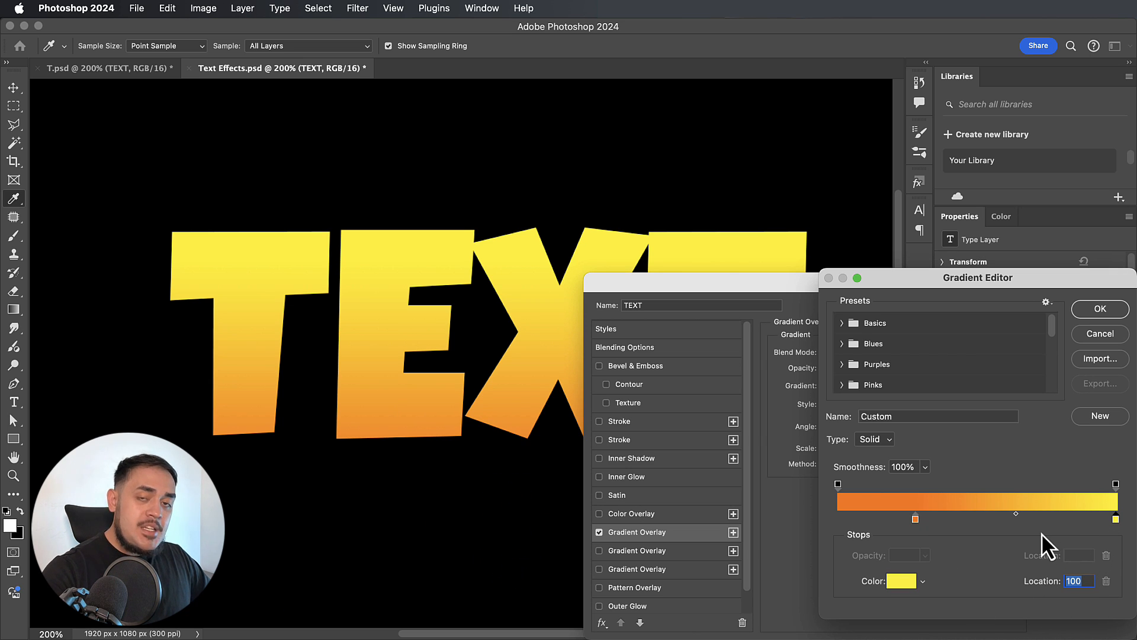
{"action": "left_click", "coordinate": [1100, 309]}
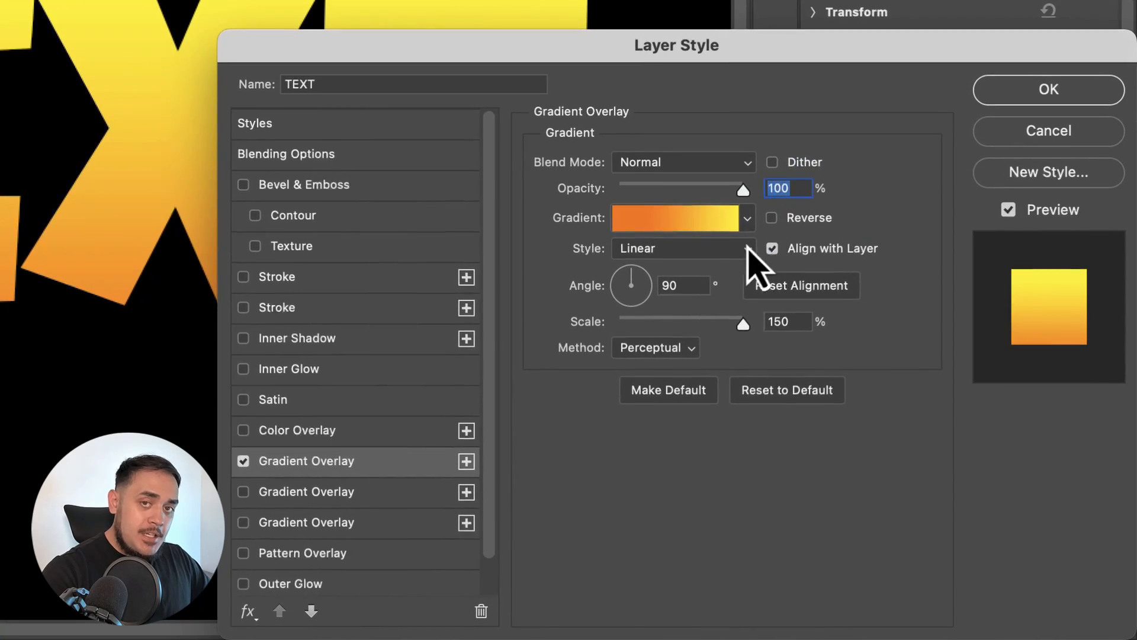
{"action": "key", "text": "Return"}
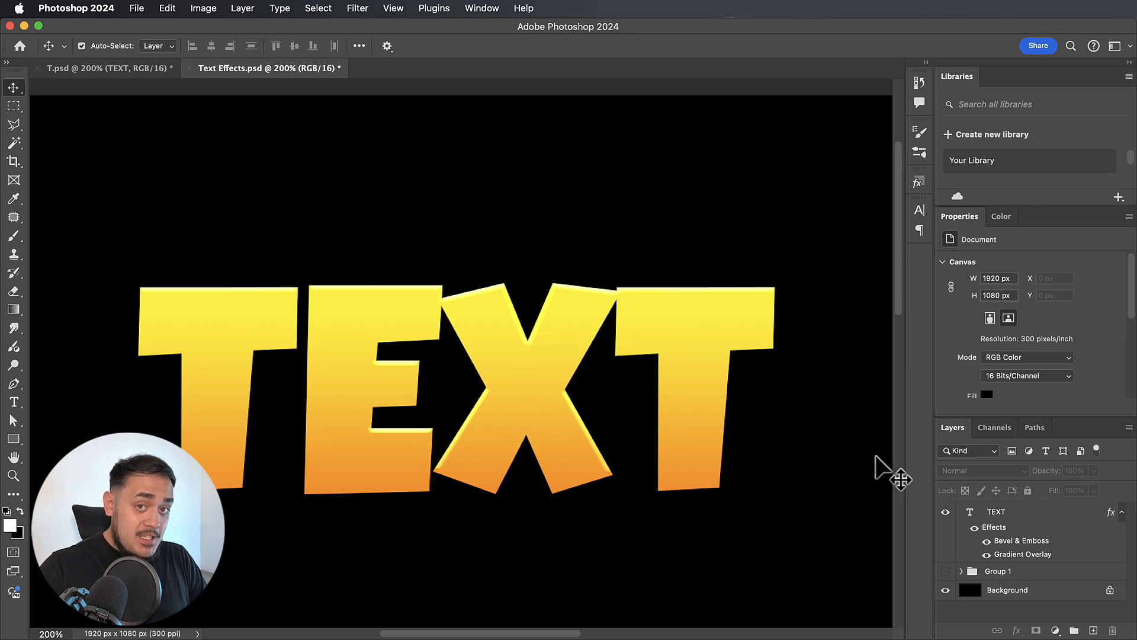
{"action": "left_click", "coordinate": [1026, 540]}
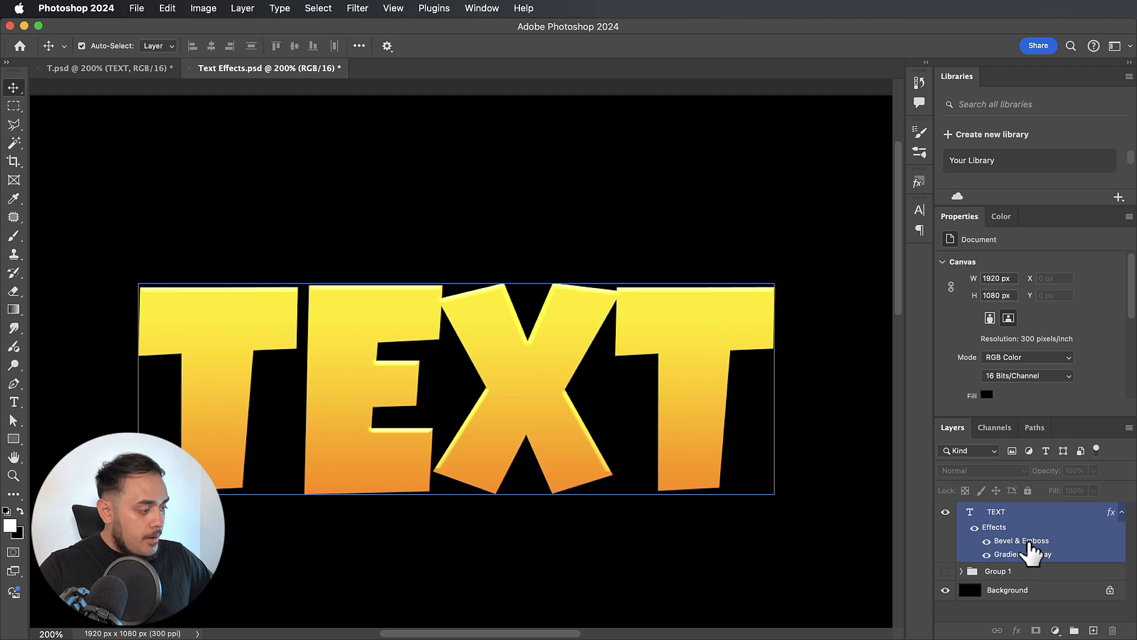
{"action": "double_click", "coordinate": [1042, 540]}
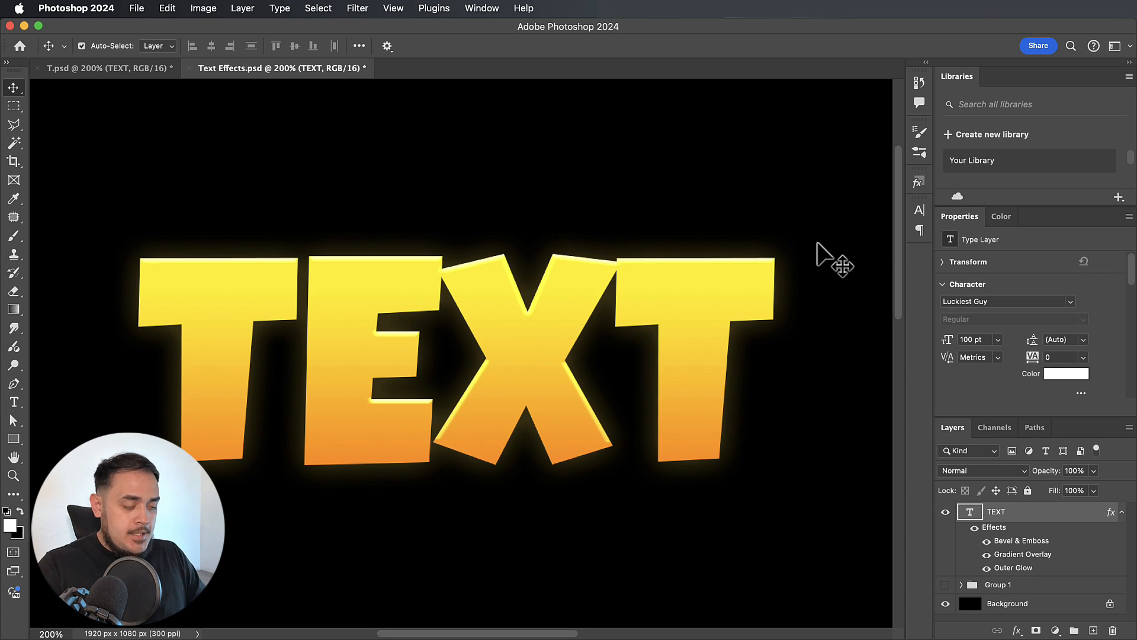
Set the TEXT layer's Outer Glow colour to orange ffa600, sampled from the lower part of the letter X.
{"action": "double_click", "coordinate": [1022, 568]}
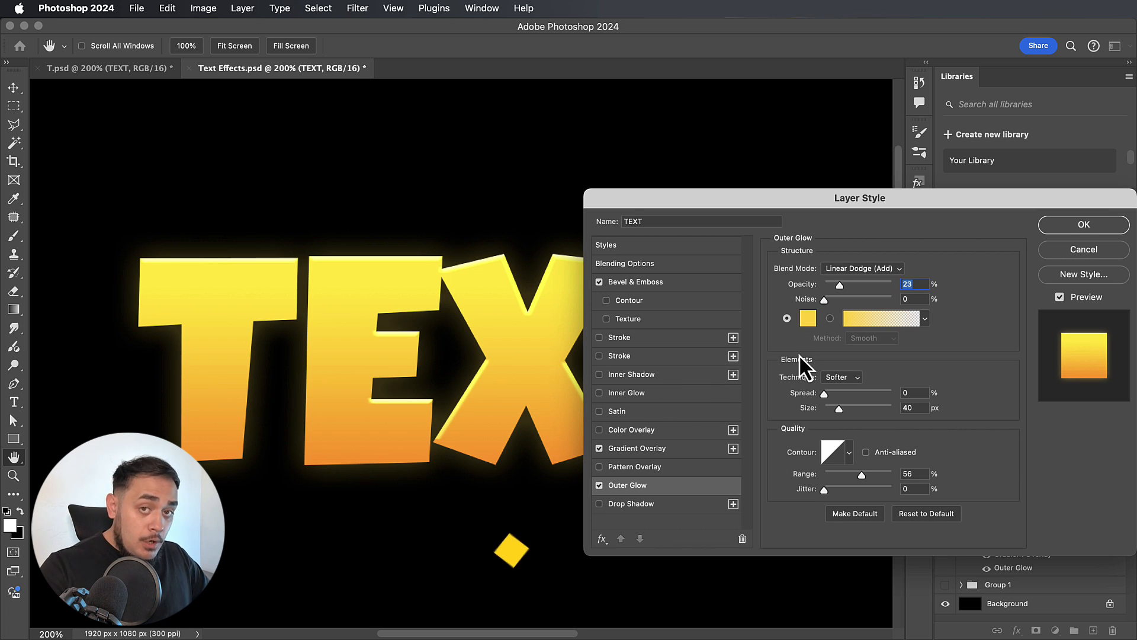
{"action": "left_click", "coordinate": [807, 323]}
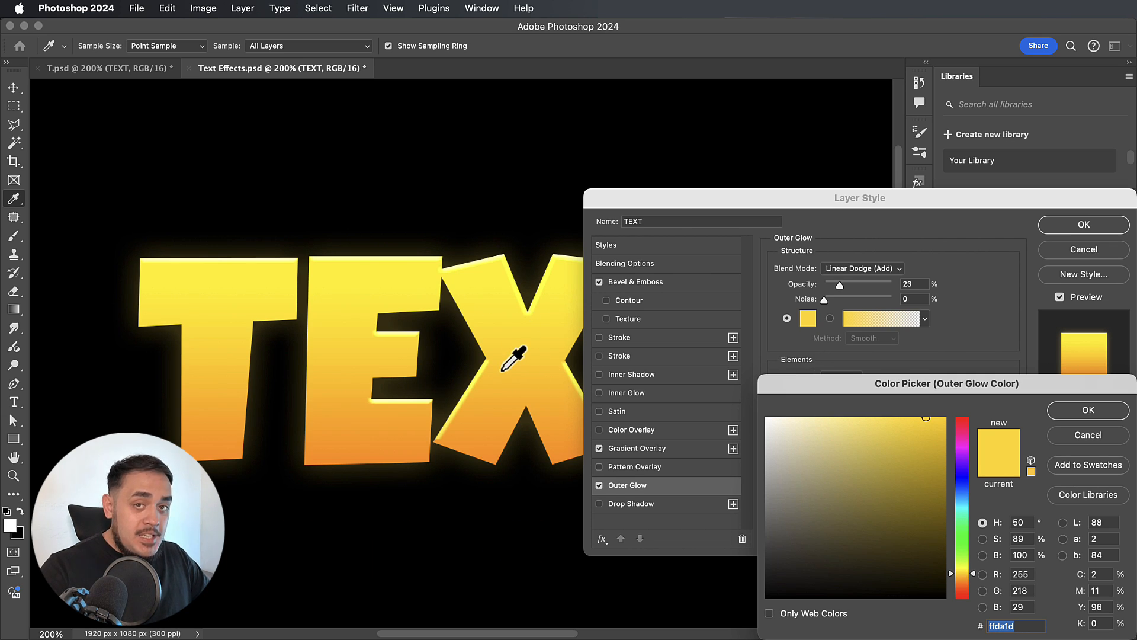
{"action": "left_click", "coordinate": [488, 428]}
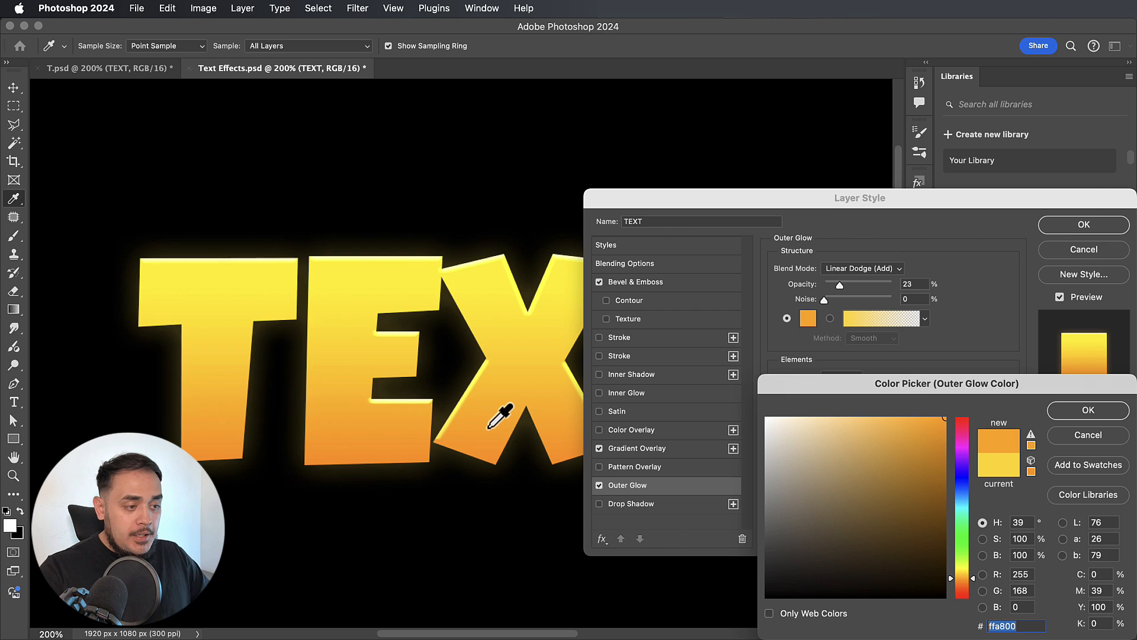
{"action": "left_click", "coordinate": [493, 310]}
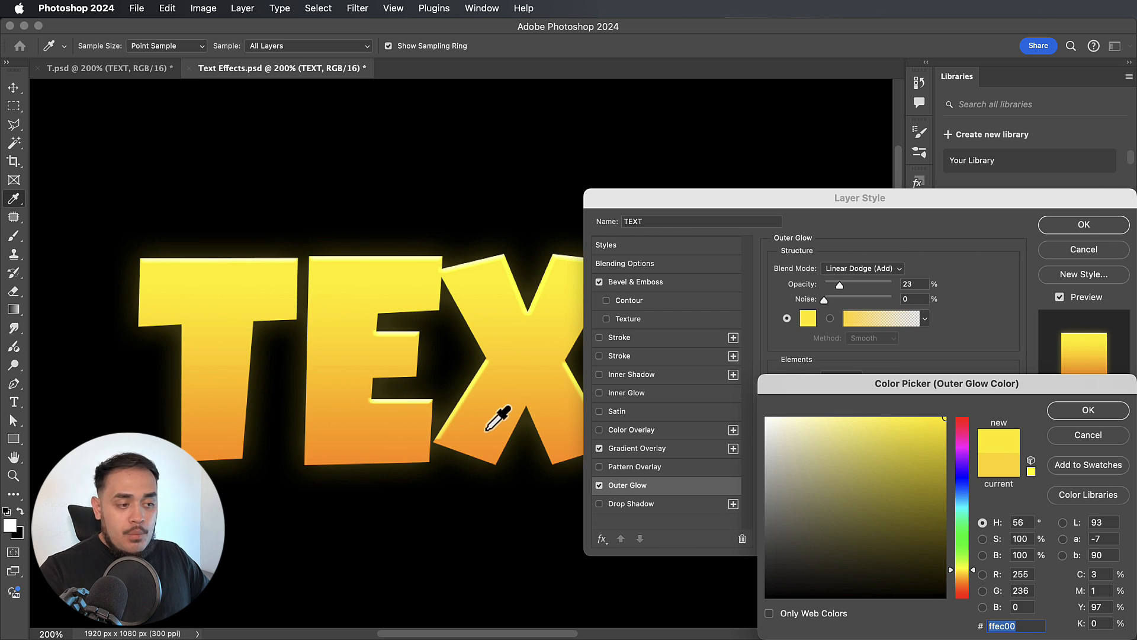
{"action": "left_click", "coordinate": [487, 430]}
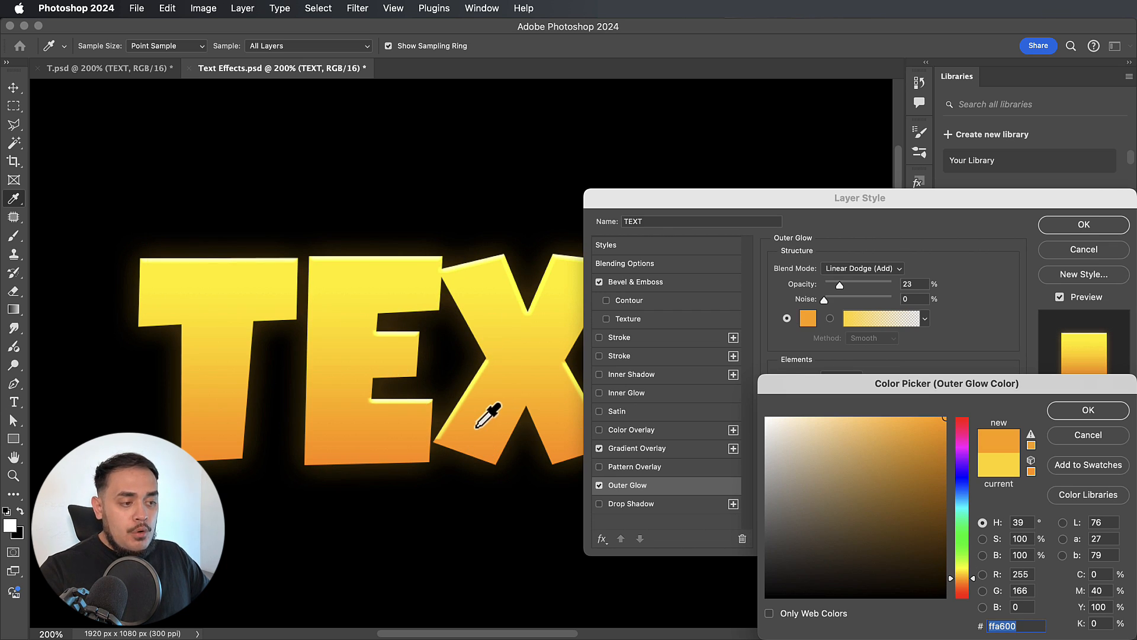
{"action": "left_click", "coordinate": [1089, 409]}
{"action": "key", "text": "Return"}
{"action": "key", "text": "super+minus"}
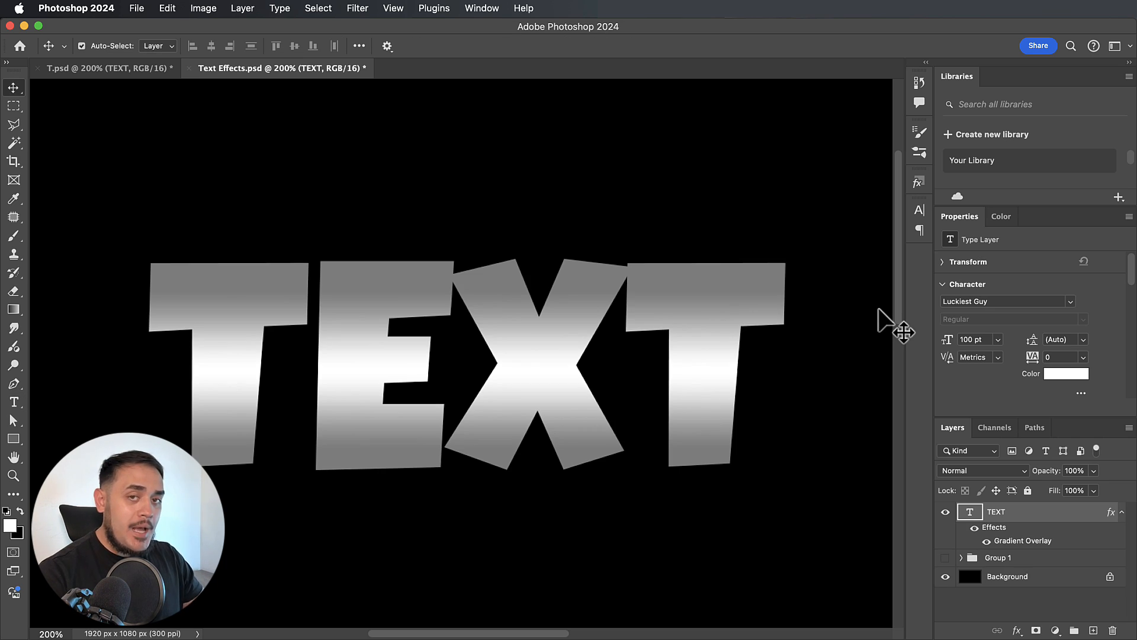
Examine the colour and location of each stop in the grey-and-white TEXT layer's Gradient Overlay.
{"action": "double_click", "coordinate": [1036, 540]}
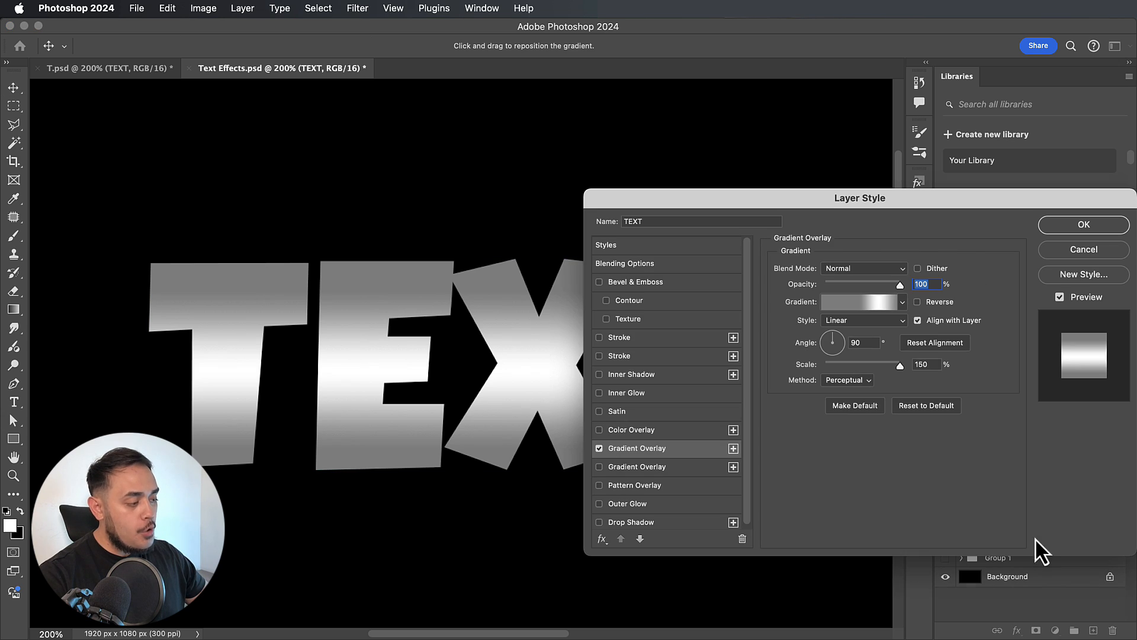
{"action": "left_click", "coordinate": [892, 305]}
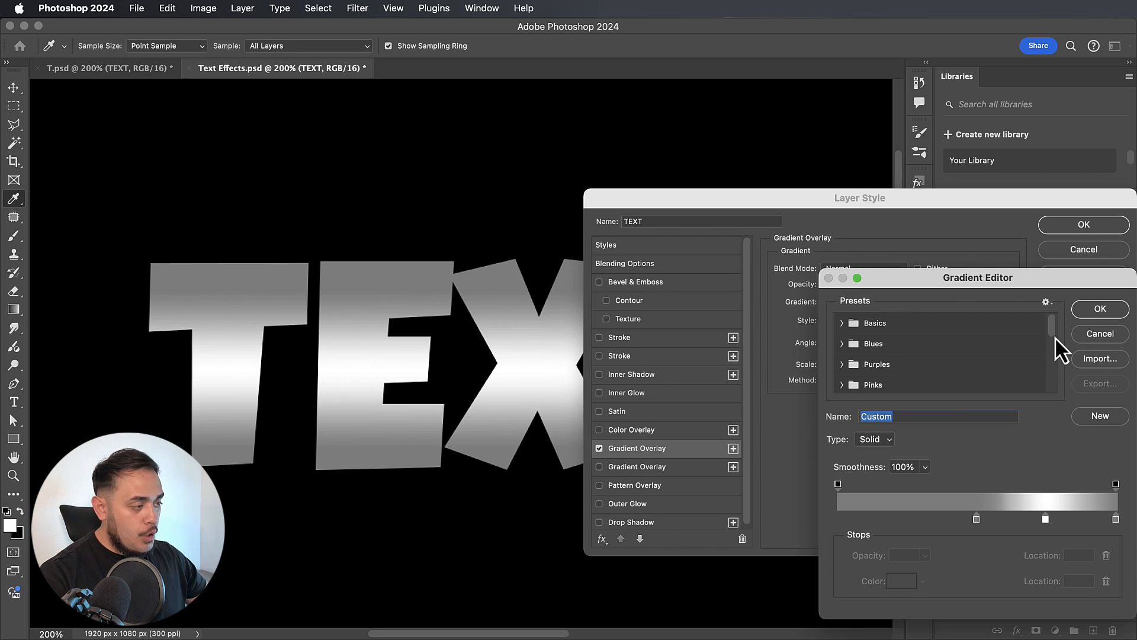
{"action": "left_click", "coordinate": [977, 519]}
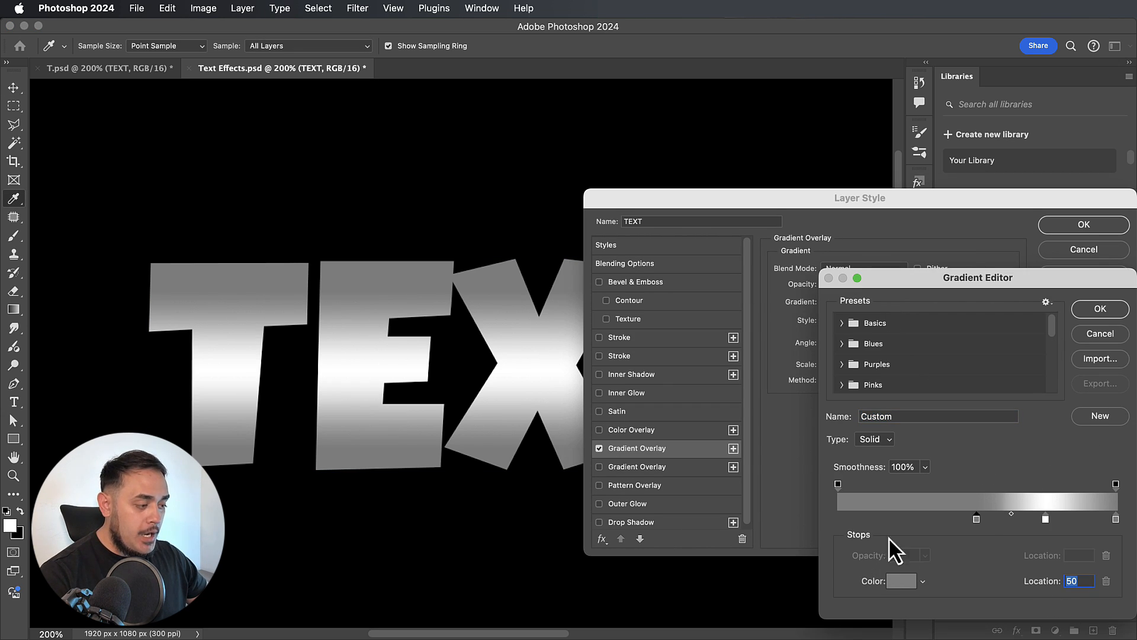
{"action": "left_click", "coordinate": [1046, 519]}
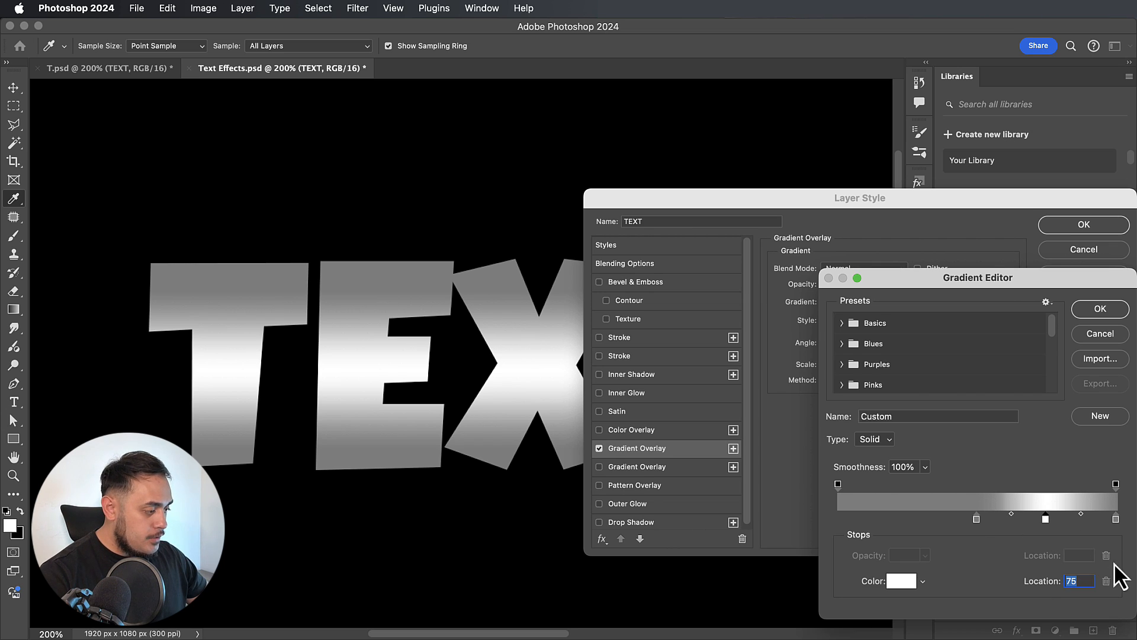
{"action": "left_click", "coordinate": [1117, 520]}
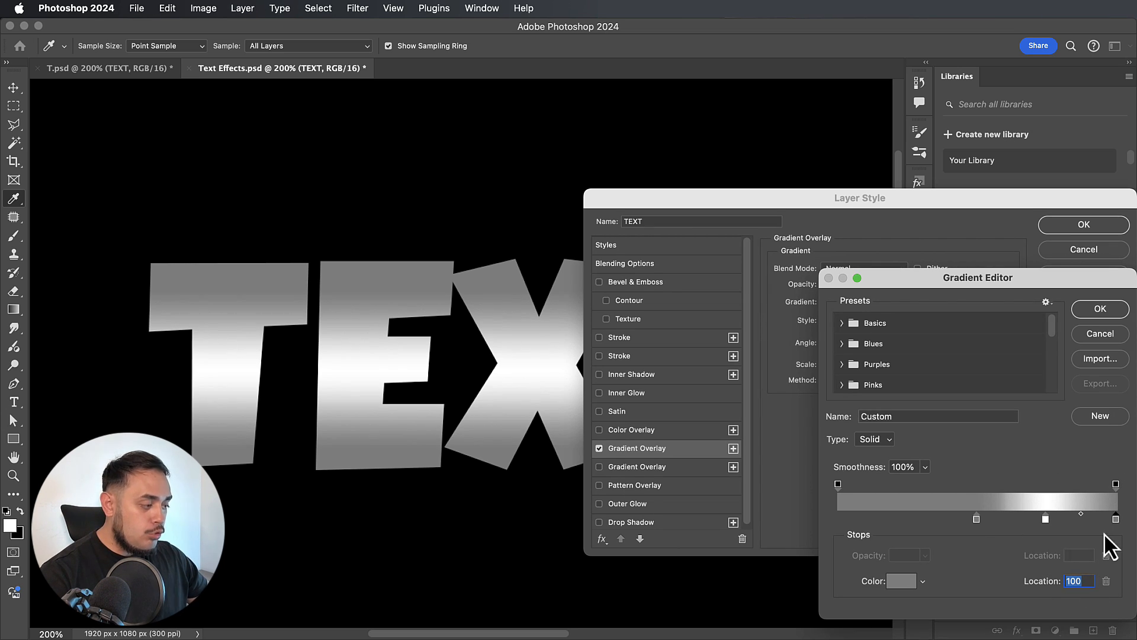
{"action": "left_click", "coordinate": [976, 520]}
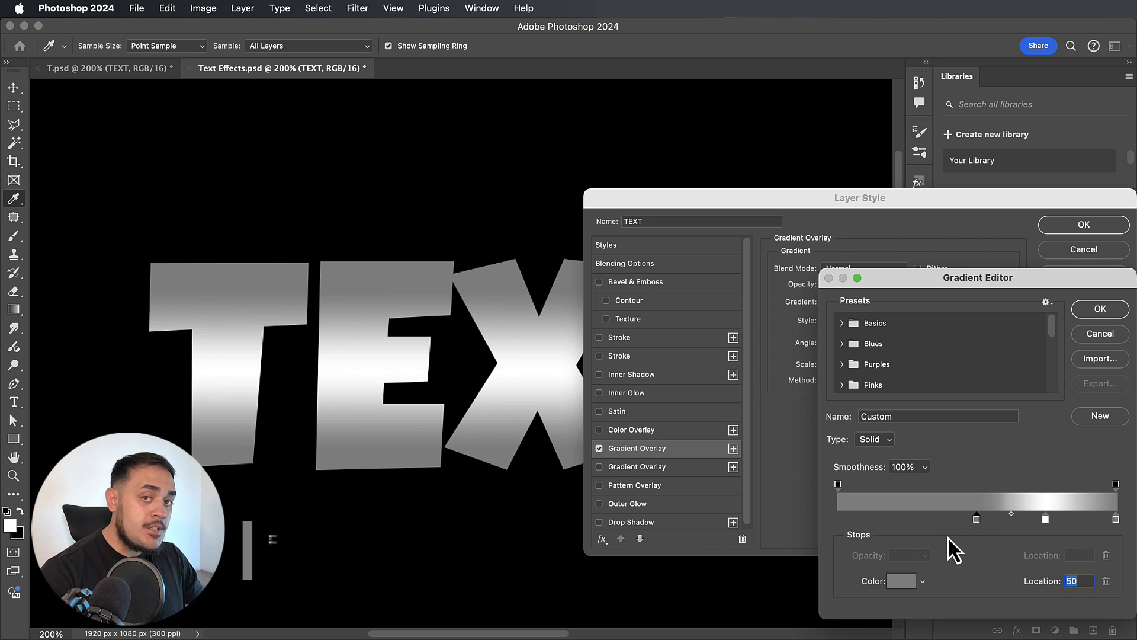
{"action": "key", "text": "Return"}
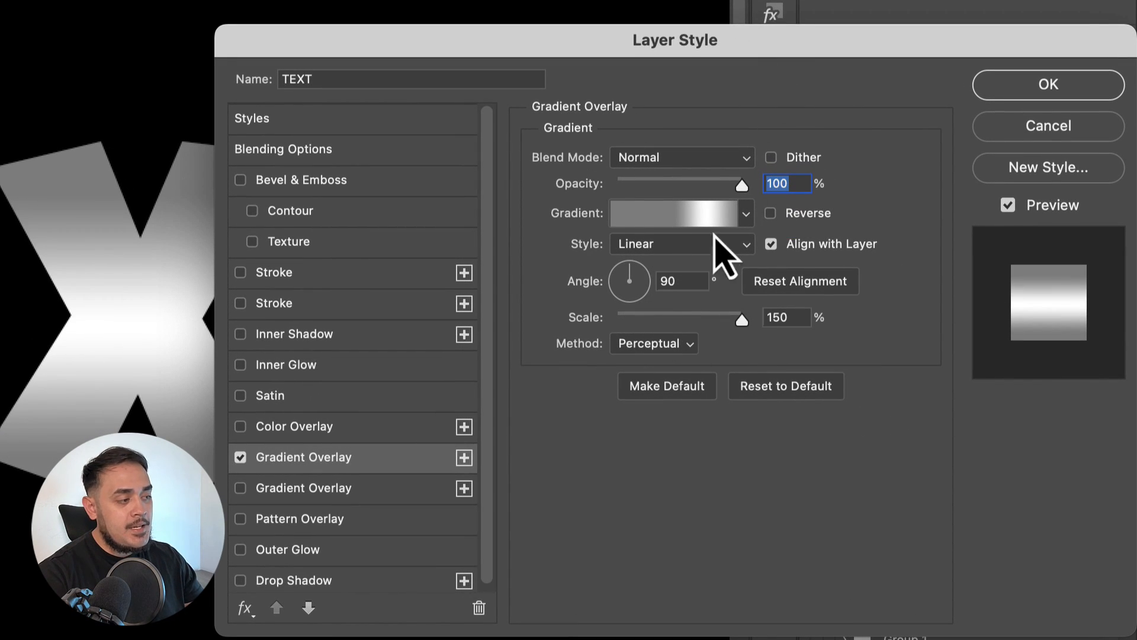
Examine the Inner Glow and Stroke settings of the grey-and-white TEXT layer.
{"action": "key", "text": "Return"}
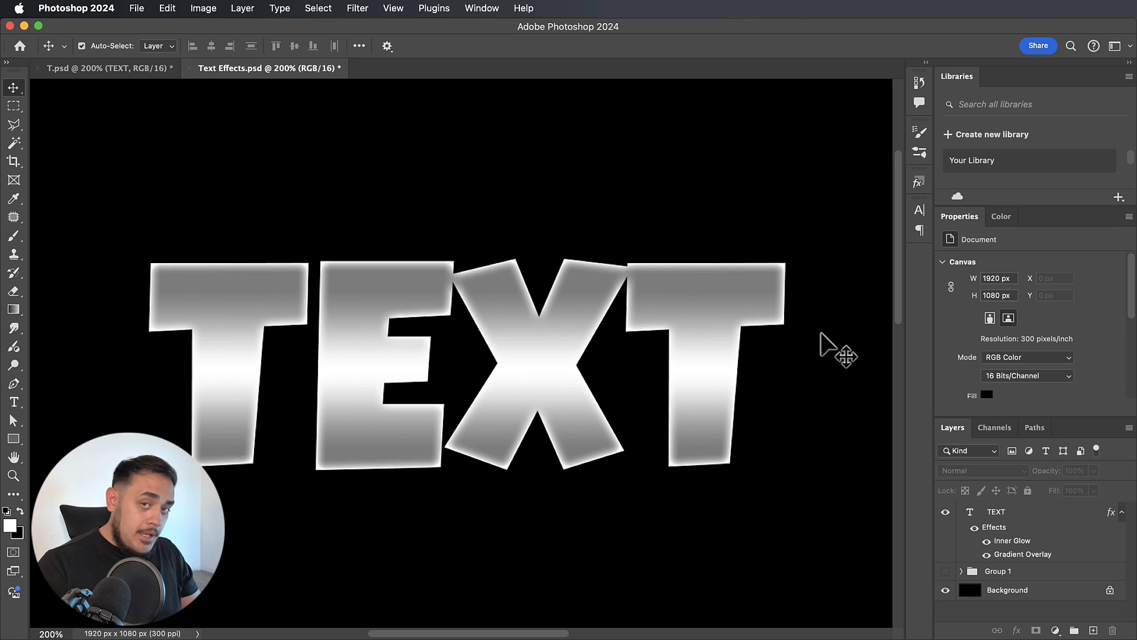
{"action": "left_click", "coordinate": [1014, 555]}
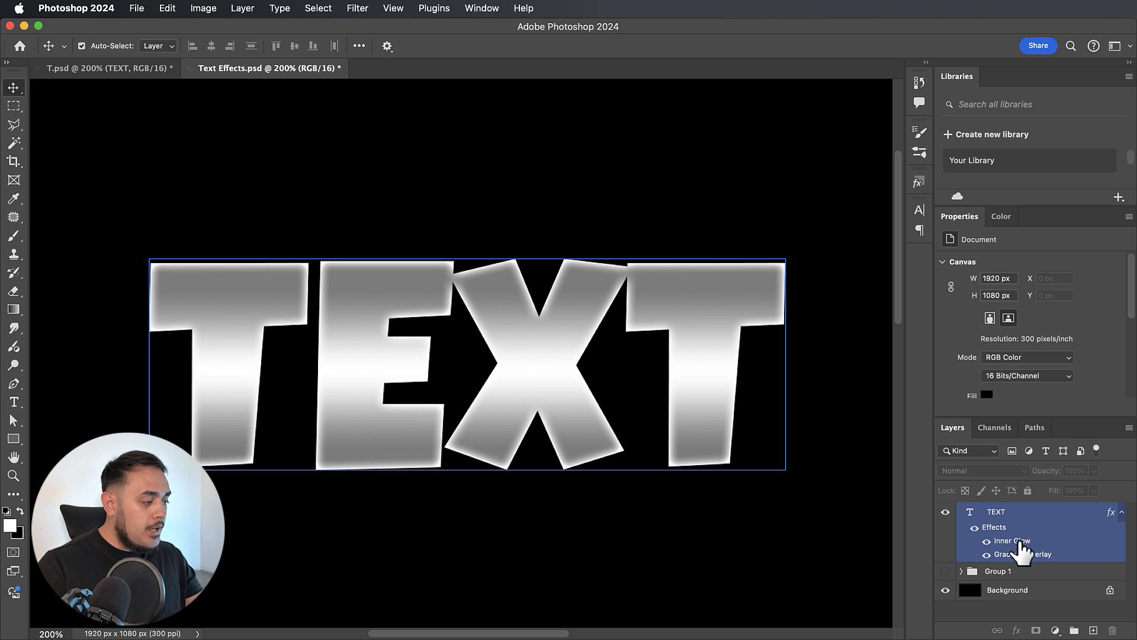
{"action": "double_click", "coordinate": [1013, 540]}
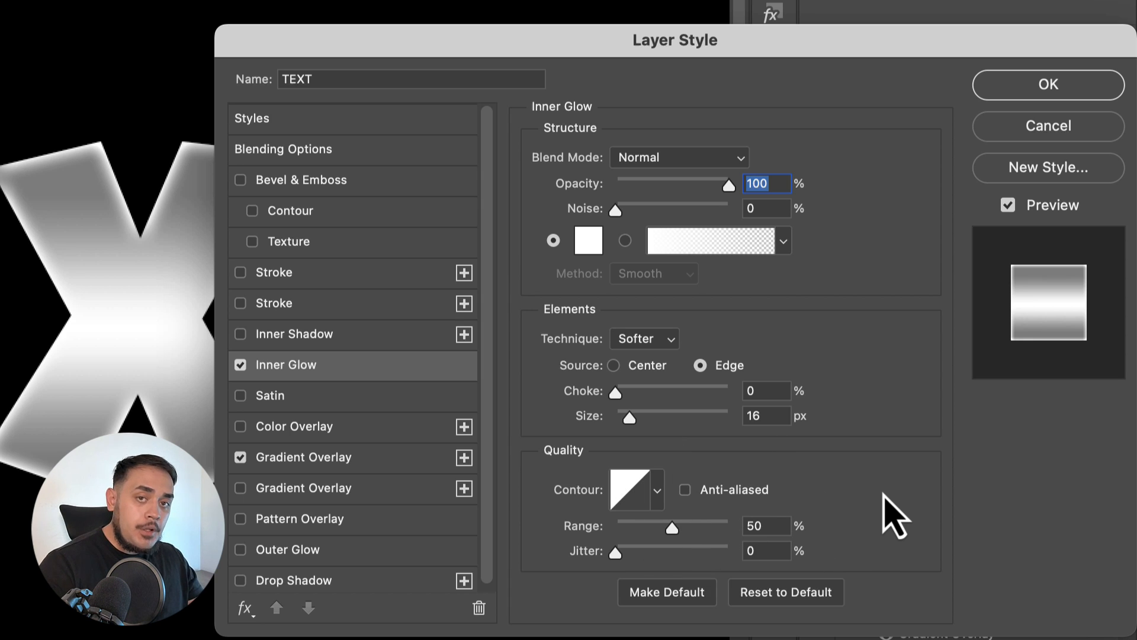
{"action": "left_click", "coordinate": [1036, 83]}
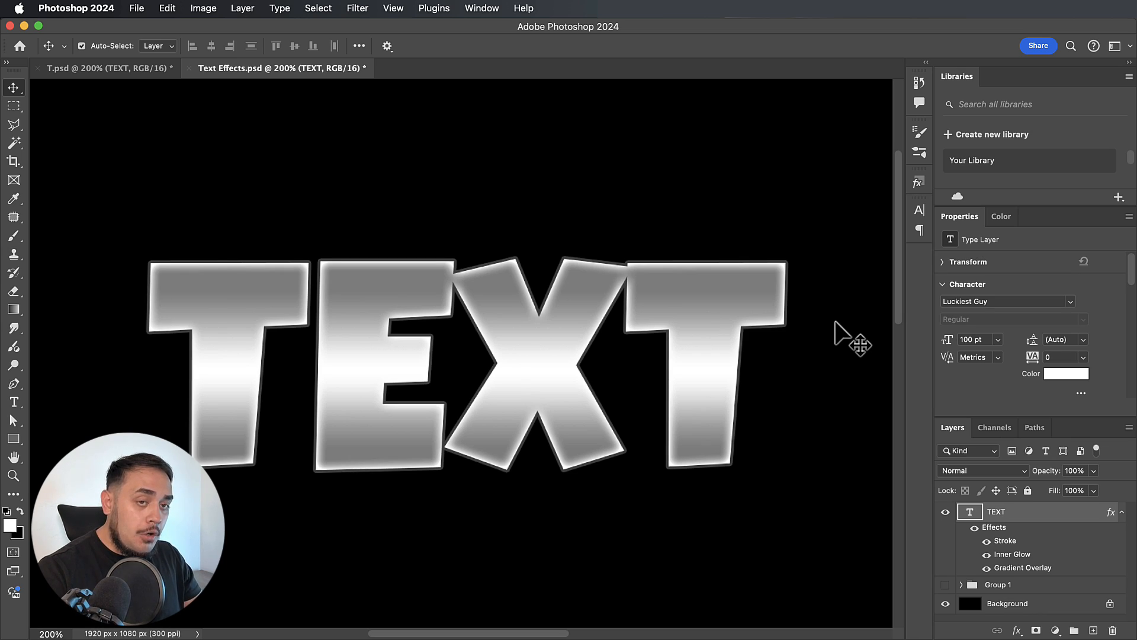
{"action": "double_click", "coordinate": [1005, 540]}
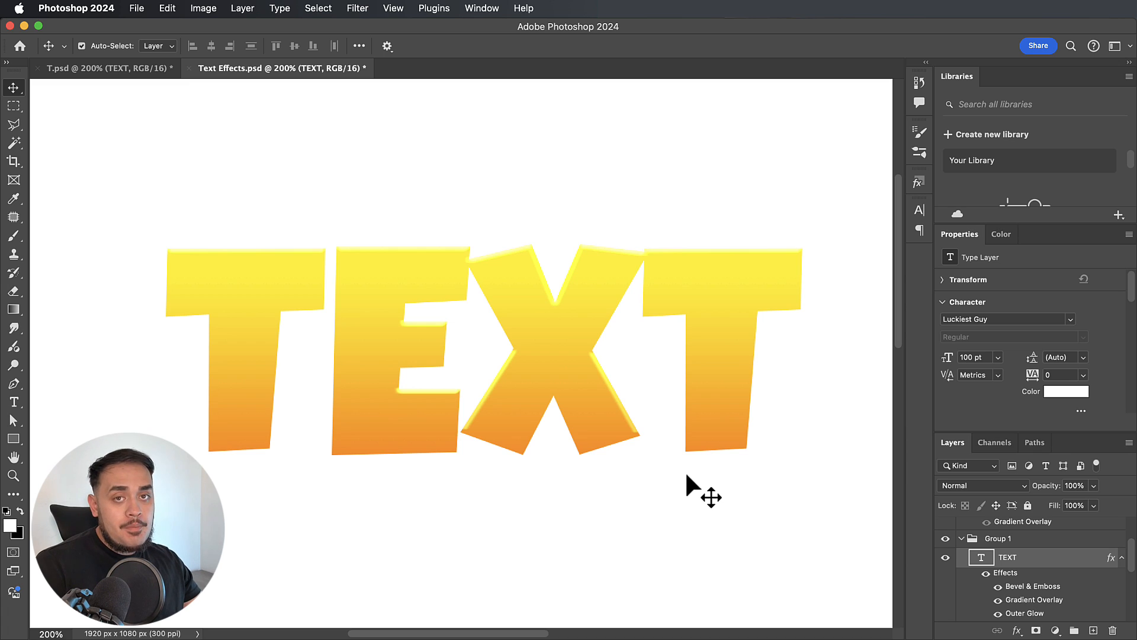
Add a Stroke effect to the yellow-orange TEXT layer and set its colour to black.
{"action": "double_click", "coordinate": [1087, 561]}
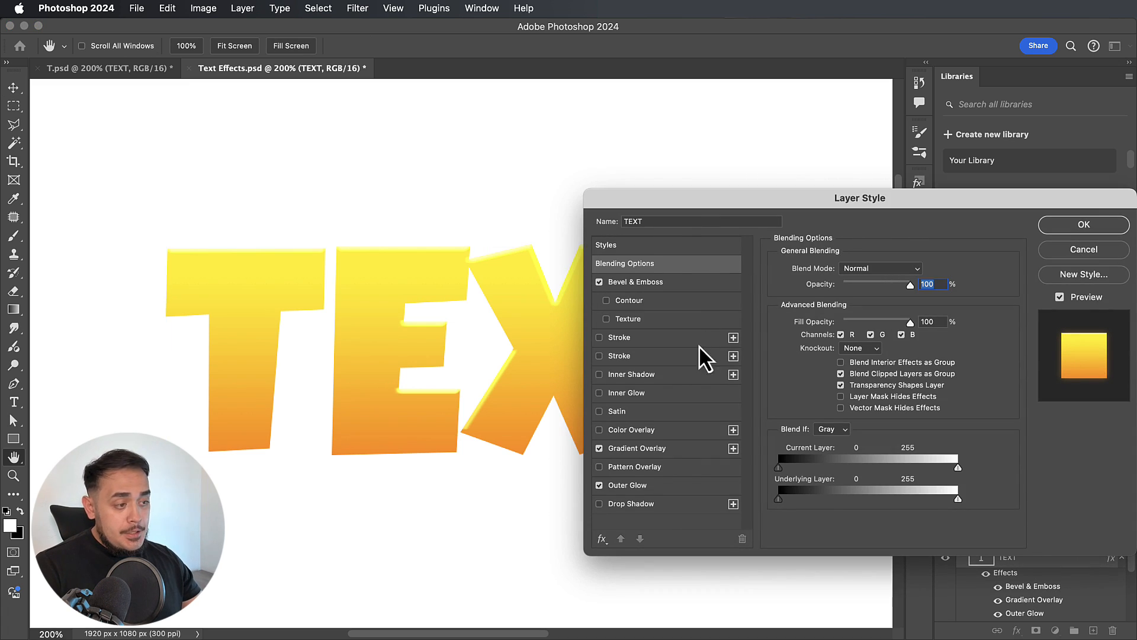
{"action": "left_click", "coordinate": [599, 338]}
{"action": "left_click", "coordinate": [616, 338]}
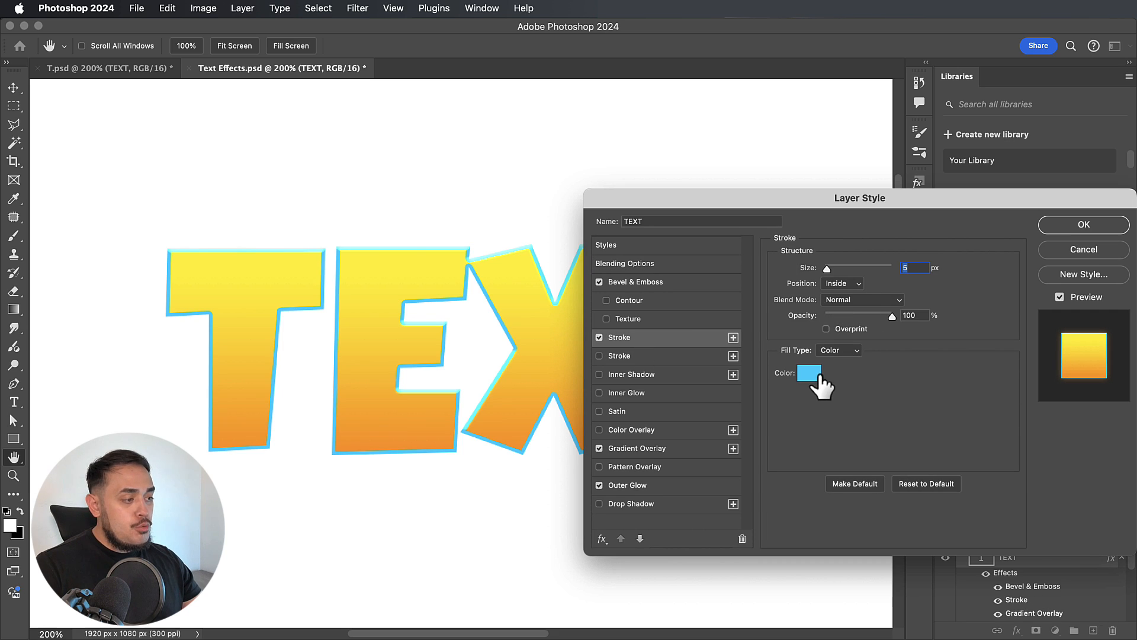
{"action": "left_click", "coordinate": [811, 373]}
{"action": "left_click_drag", "start_coordinate": [800, 472], "coordinate": [758, 610]}
{"action": "left_click", "coordinate": [1087, 410]}
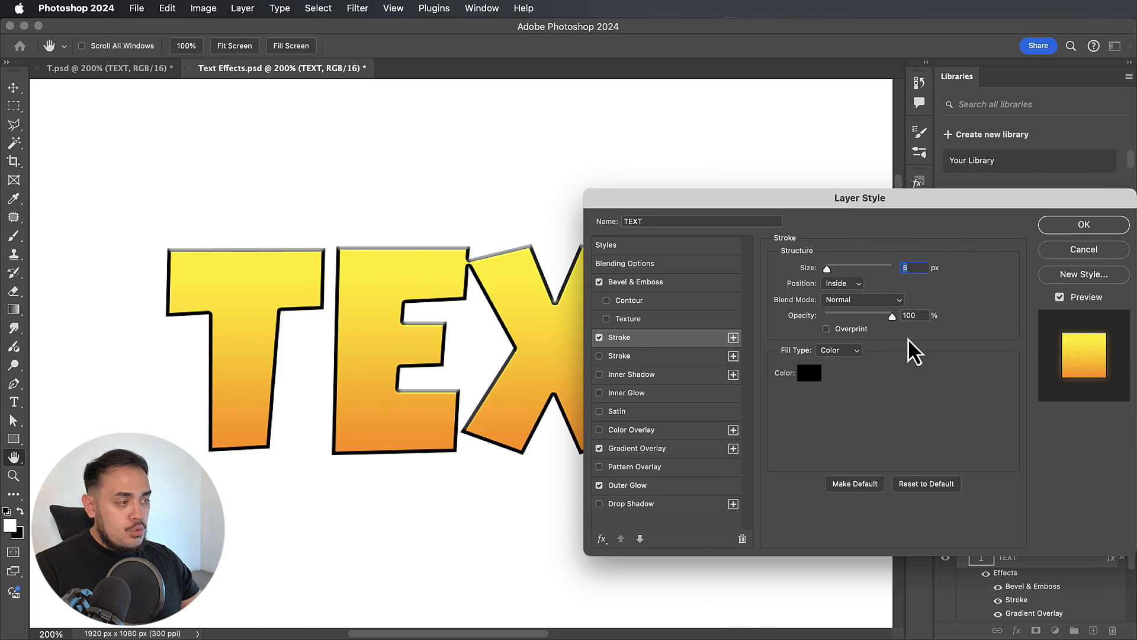
Set the black stroke's position to Outside and its size to 21 px, and apply the layer style.
{"action": "left_click", "coordinate": [852, 284]}
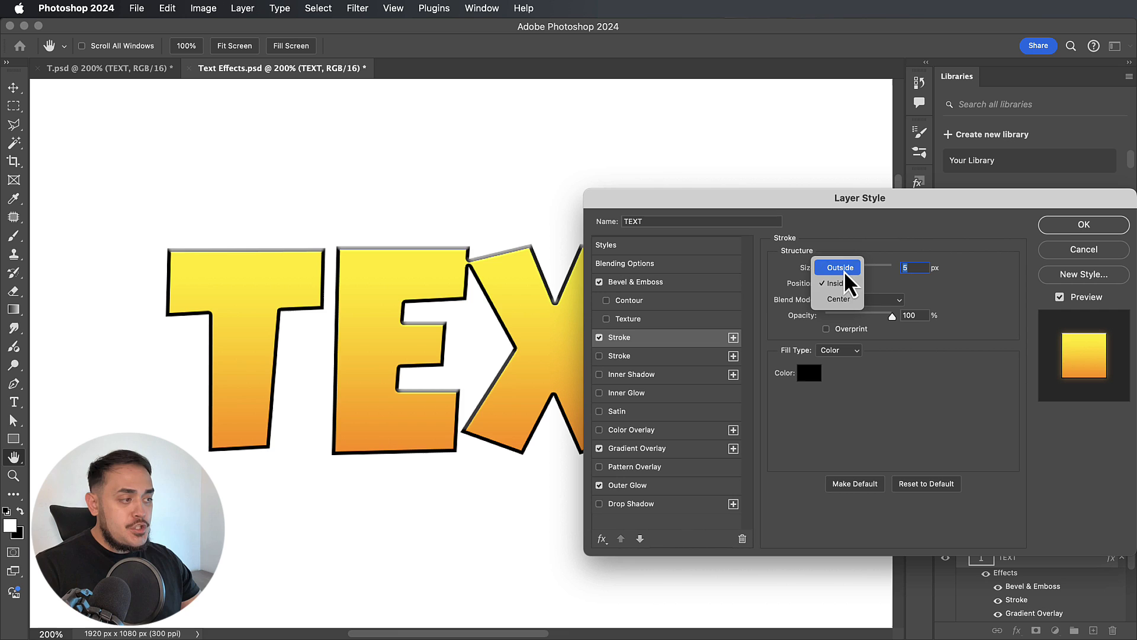
{"action": "left_click", "coordinate": [844, 269]}
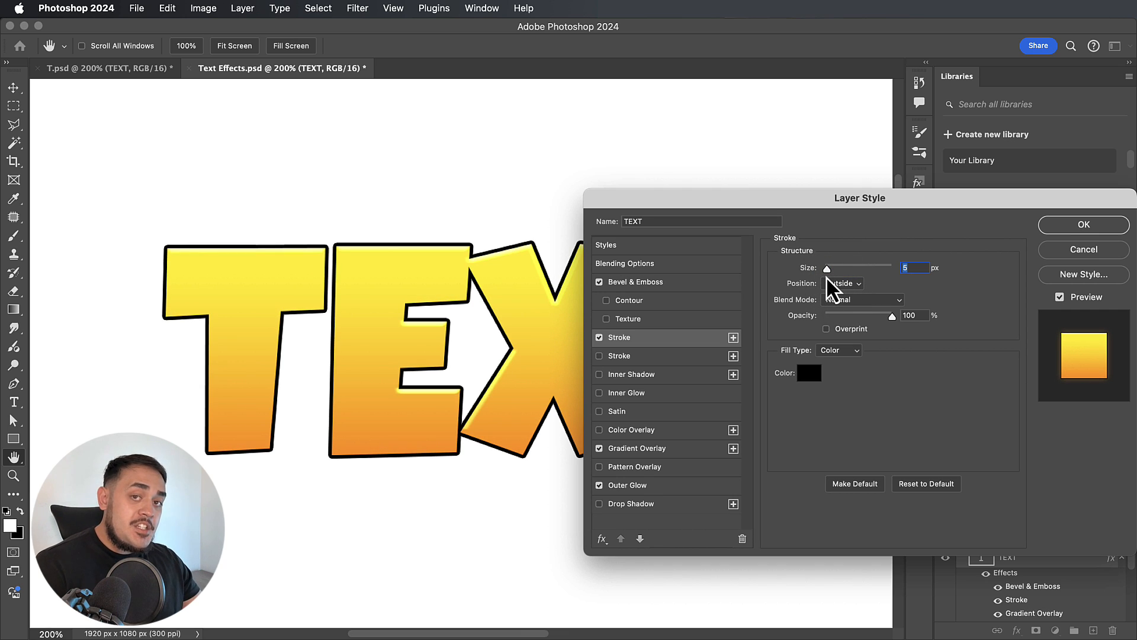
{"action": "left_click_drag", "start_coordinate": [828, 269], "coordinate": [834, 267]}
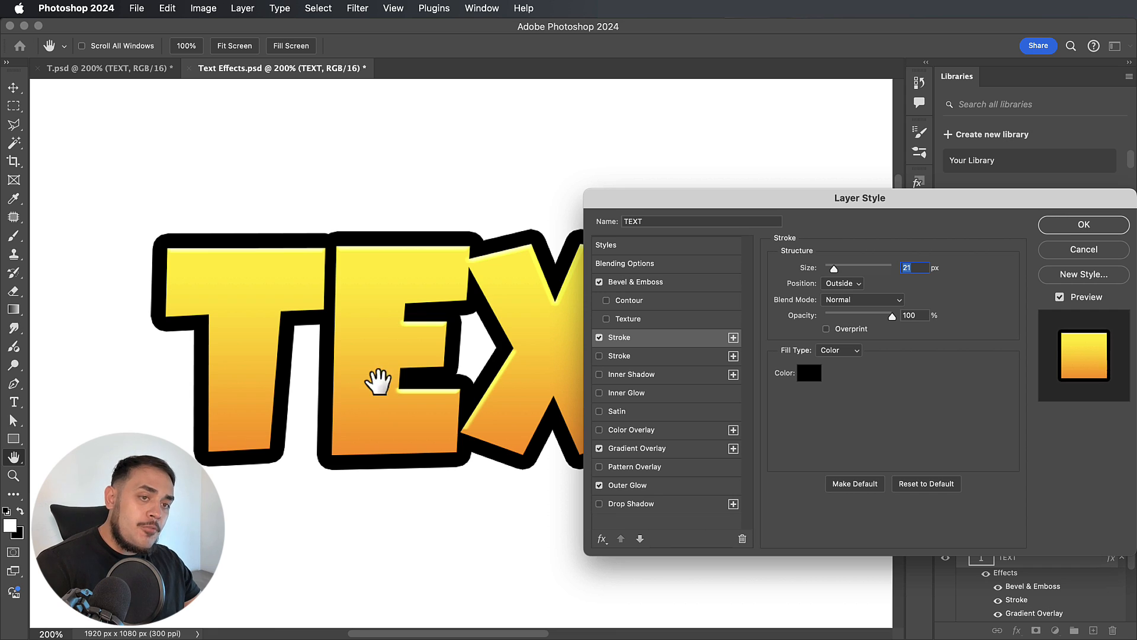
{"action": "left_click", "coordinate": [1084, 225]}
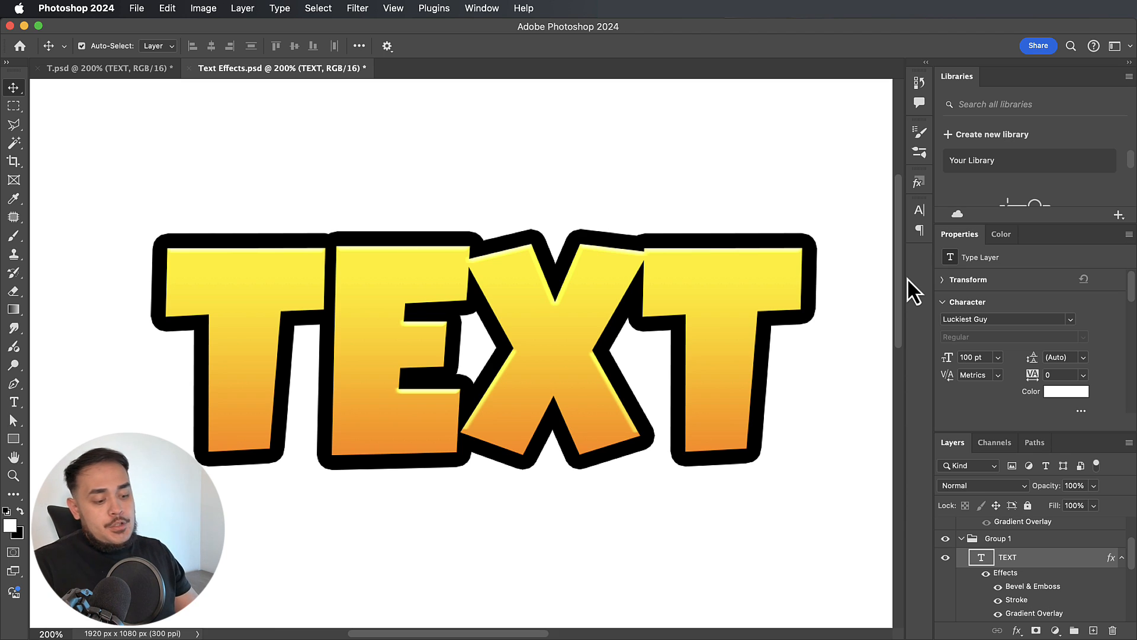
Hide the yellow-orange TEXT layer's Stroke effect and move the empty Layer 1 beneath the text, directly above Layer 0.
{"action": "key", "text": "super+minus"}
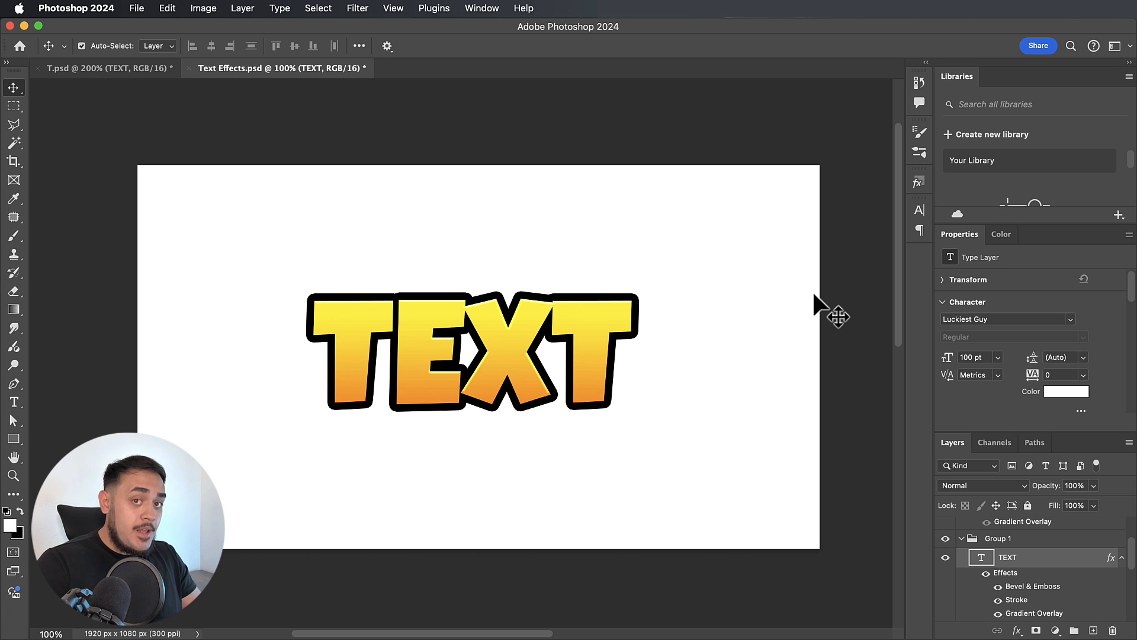
{"action": "key", "text": "super+equal"}
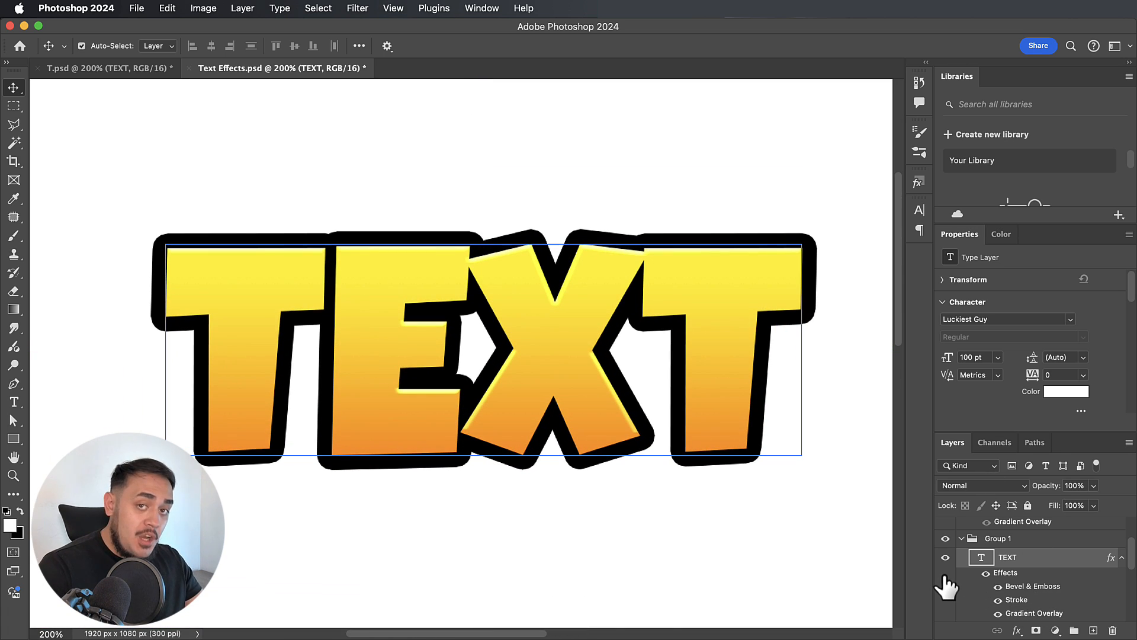
{"action": "left_click", "coordinate": [999, 602]}
{"action": "key", "text": "shift+Left"}
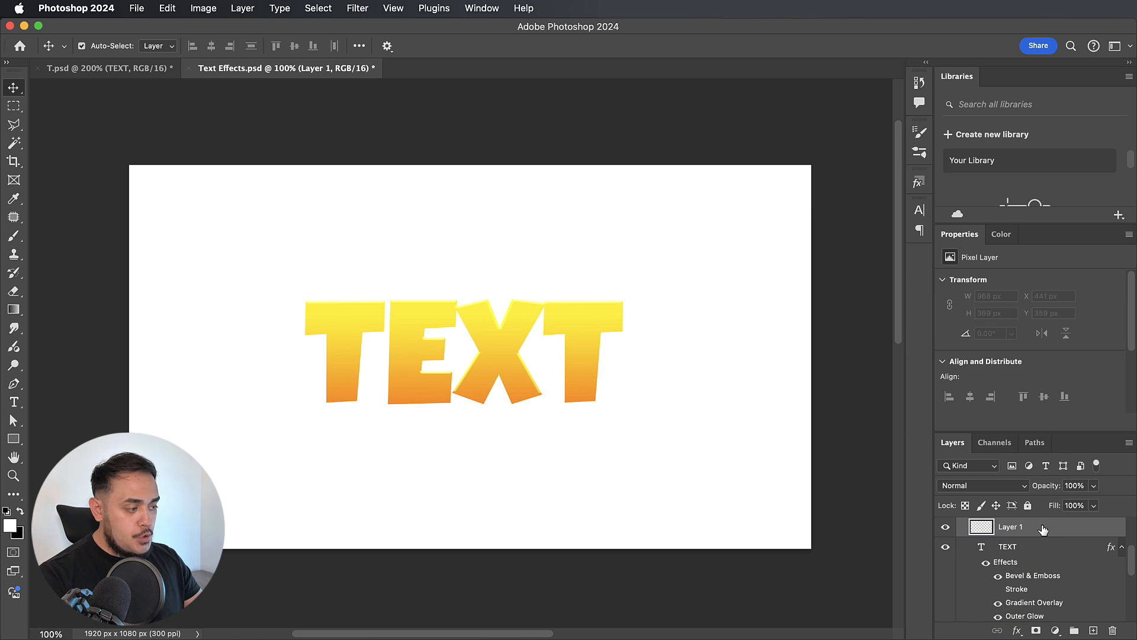
{"action": "mouse_move", "coordinate": [1043, 529]}
{"action": "left_mouse_down"}
{"action": "mouse_move", "coordinate": [1018, 610]}
{"action": "mouse_move", "coordinate": [998, 581]}
{"action": "left_mouse_up"}
{"action": "scroll", "coordinate": [682, 421], "scroll_direction": "up", "scroll_amount": 2}
Set up the Brush tool with a Soft Round tip of 700 px and black as the foreground colour.
{"action": "key", "text": "b"}
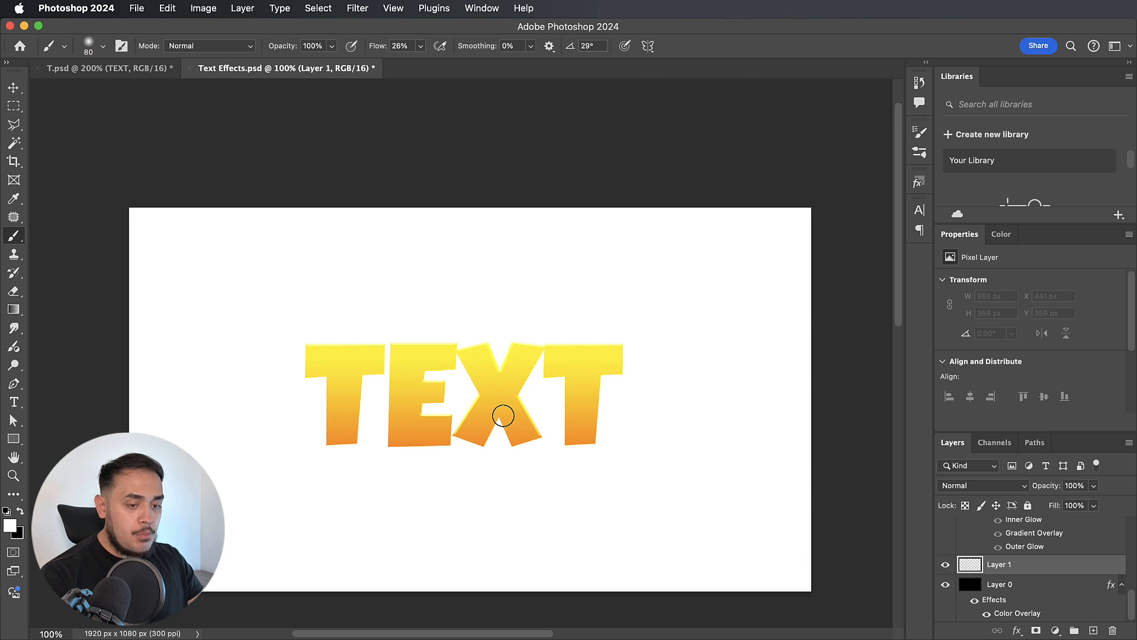
{"action": "key", "text": "bracketright"}
{"action": "key", "text": "bracketright"}
{"action": "key", "text": "bracketright"}
{"action": "key", "text": "bracketright"}
{"action": "key", "text": "bracketright"}
{"action": "key", "text": "bracketright"}
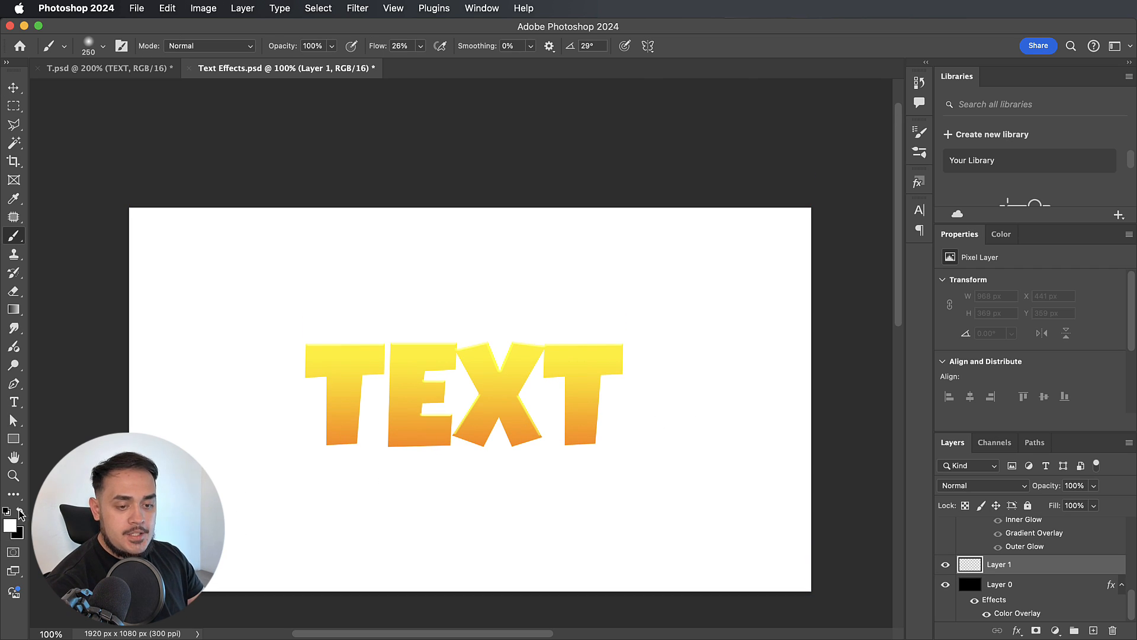
{"action": "key", "text": "bracketright"}
{"action": "key", "text": "bracketright"}
{"action": "key", "text": "bracketright"}
{"action": "key", "text": "bracketright"}
{"action": "key", "text": "bracketright"}
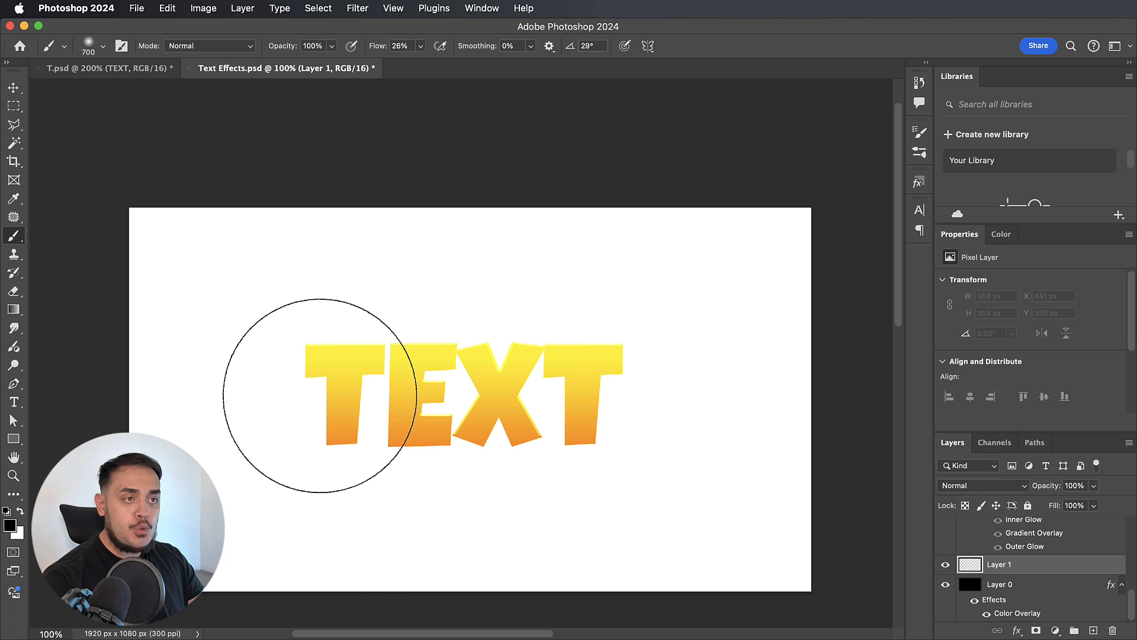
{"action": "left_click", "coordinate": [89, 44]}
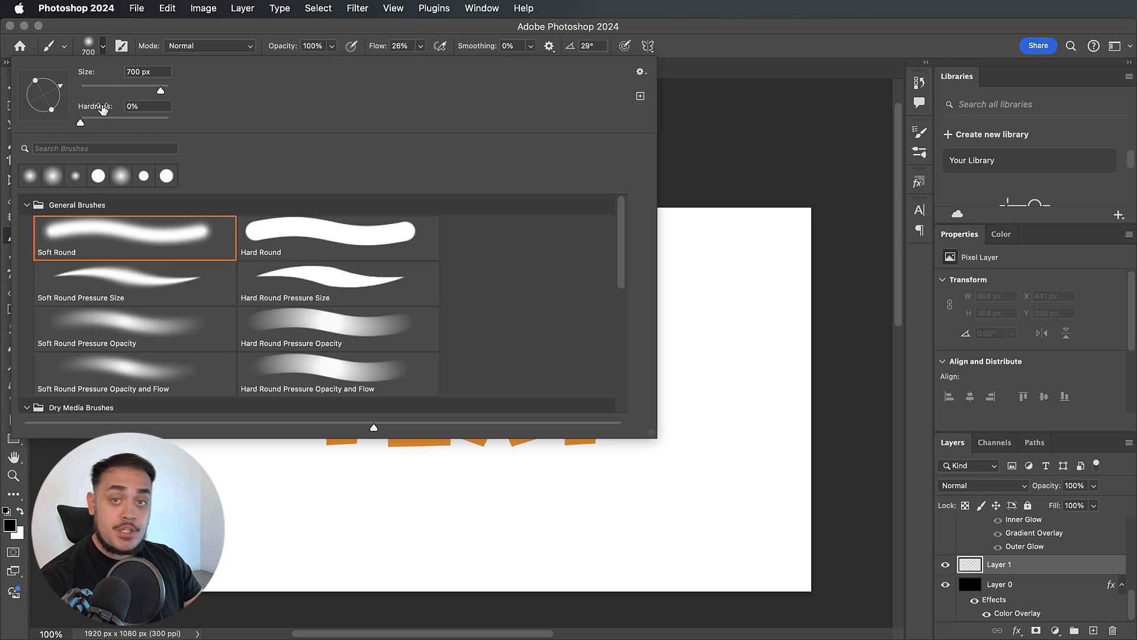
{"action": "key", "text": "Escape"}
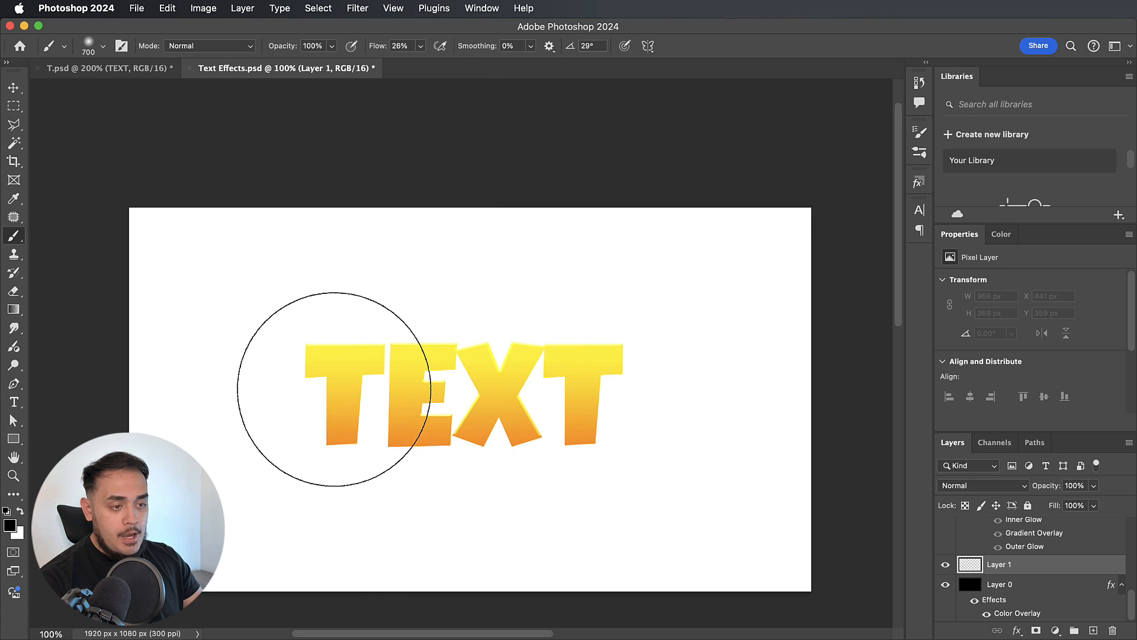
Paint a soft black shadow on Layer 1 behind the whole word TEXT, from the first T to the last.
{"action": "left_click", "coordinate": [335, 388]}
{"action": "left_click", "coordinate": [413, 394]}
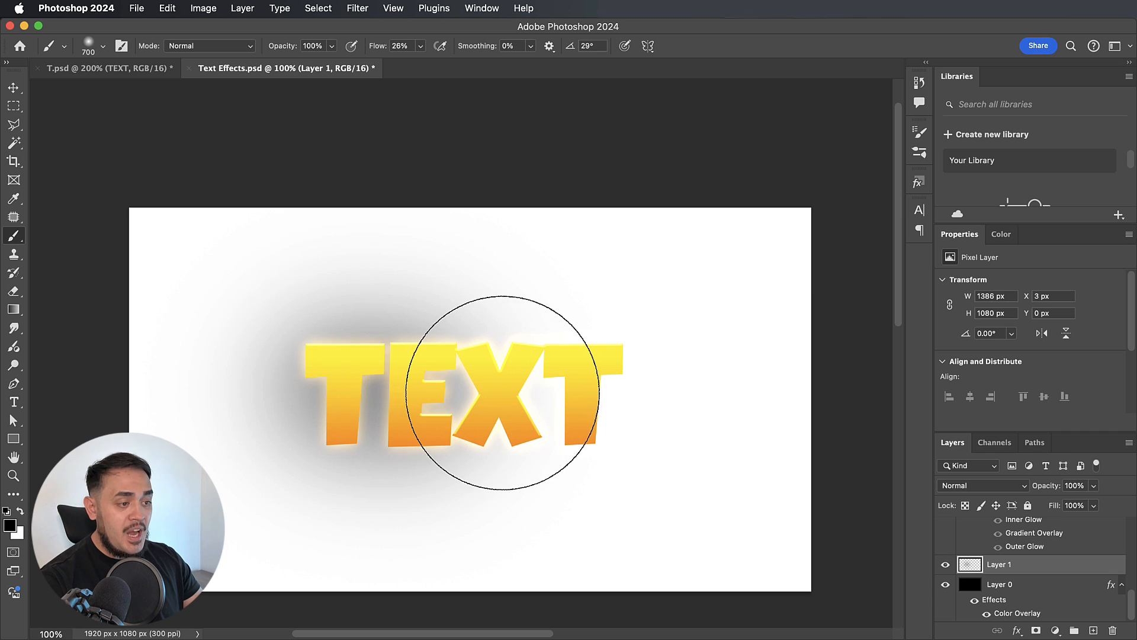
{"action": "left_click", "coordinate": [510, 395]}
{"action": "left_click", "coordinate": [576, 403]}
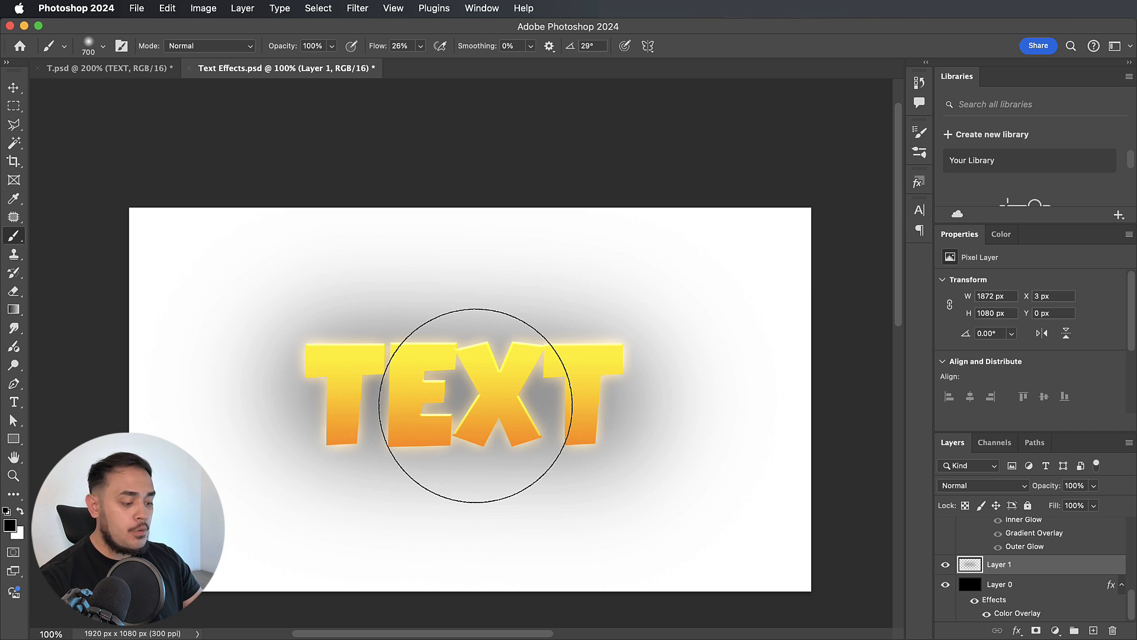
Reduce the brush to 600 px and darken the shadow on Layer 1 with repeated strokes across the word.
{"action": "key", "text": "bracketleft"}
{"action": "left_click", "coordinate": [330, 390]}
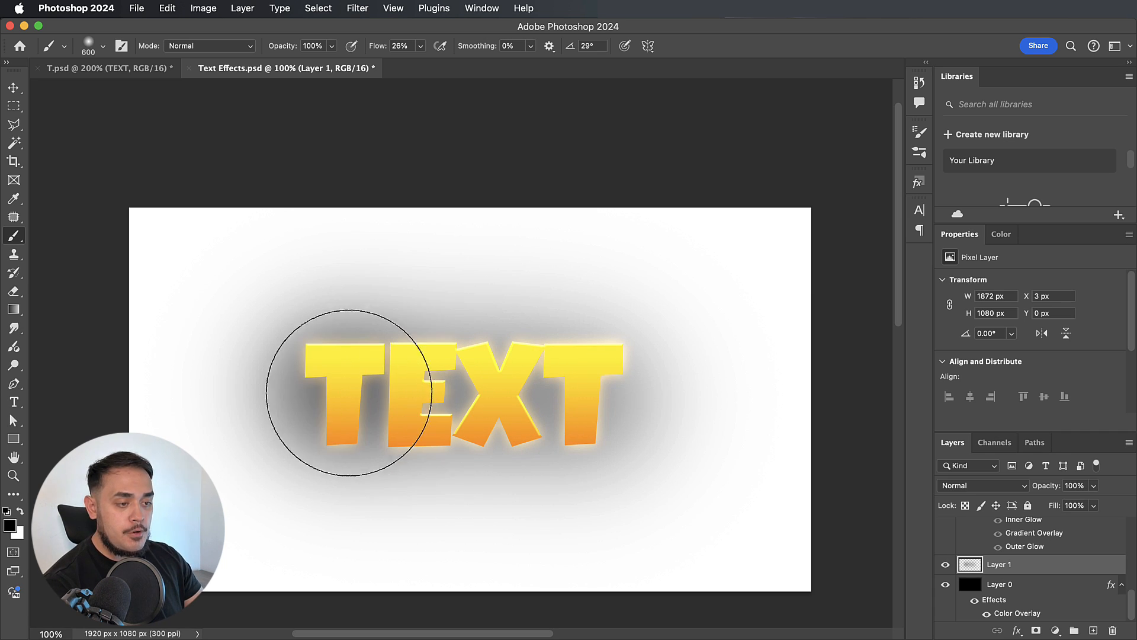
{"action": "left_click", "coordinate": [423, 392]}
{"action": "left_click", "coordinate": [562, 398]}
{"action": "left_click", "coordinate": [609, 403]}
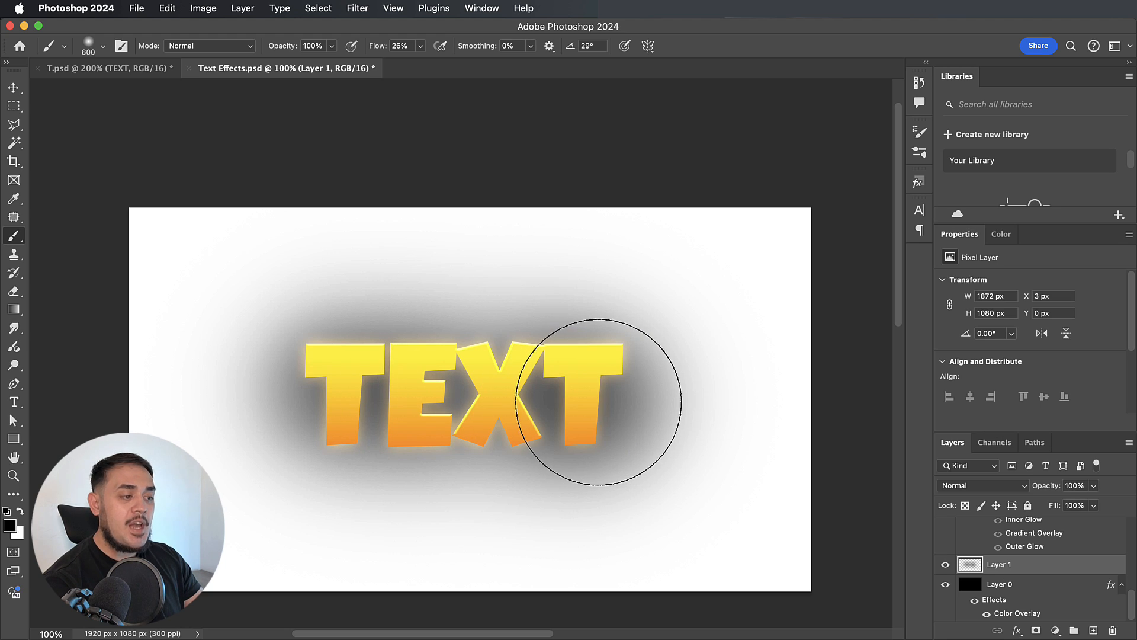
{"action": "left_click", "coordinate": [476, 394]}
{"action": "left_click_drag", "start_coordinate": [430, 395], "coordinate": [334, 397]}
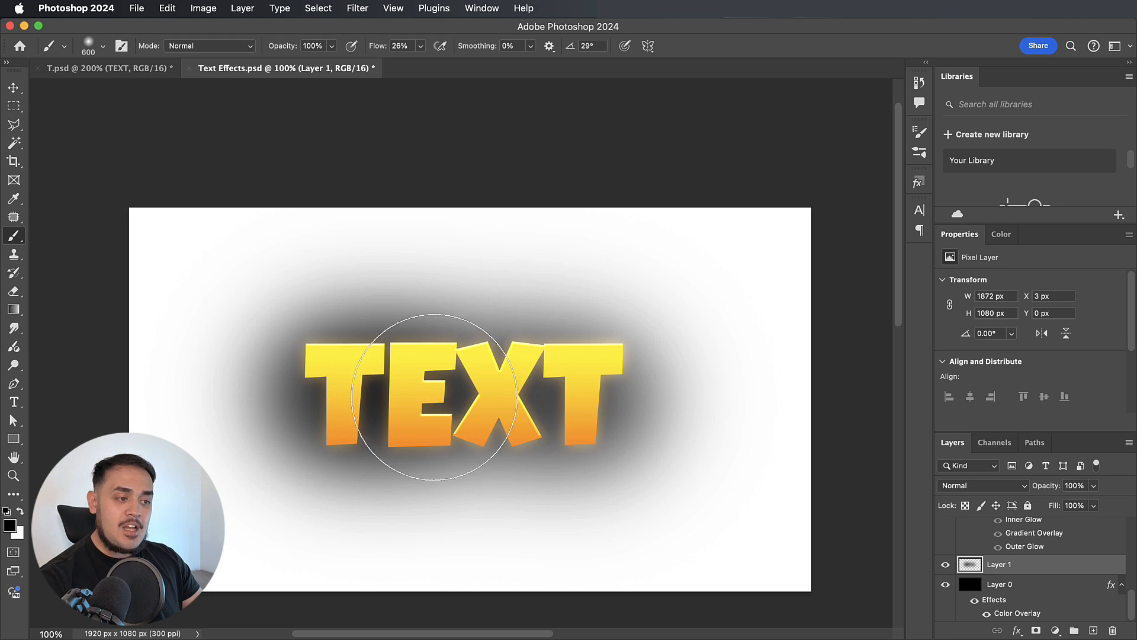
{"action": "left_click", "coordinate": [442, 400]}
{"action": "left_click_drag", "start_coordinate": [497, 404], "coordinate": [584, 407]}
{"action": "left_click", "coordinate": [591, 406]}
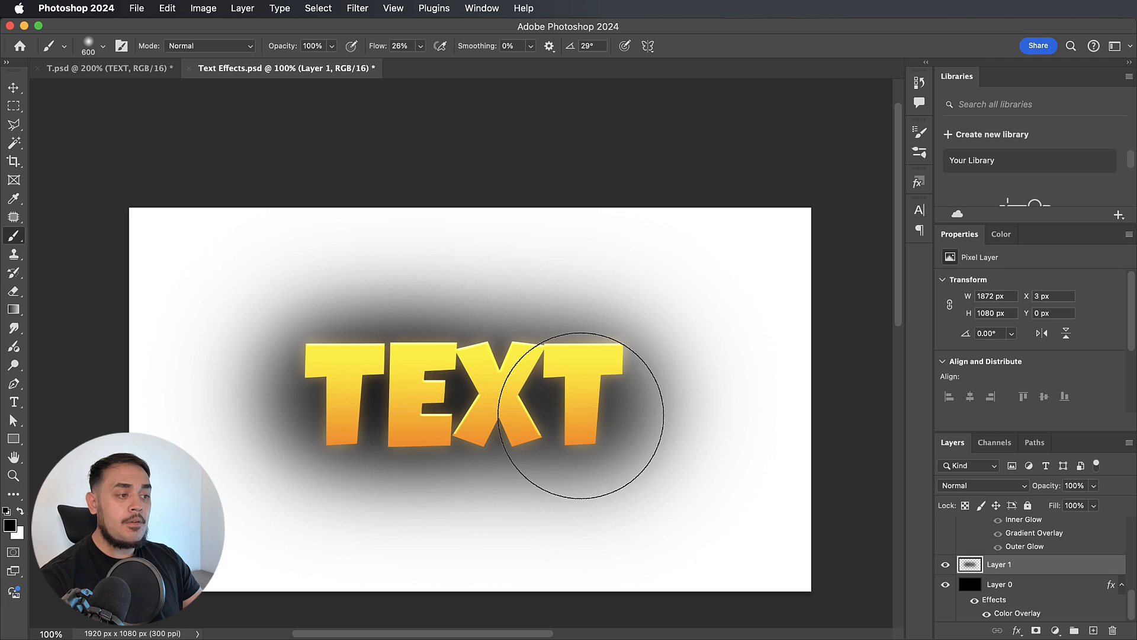